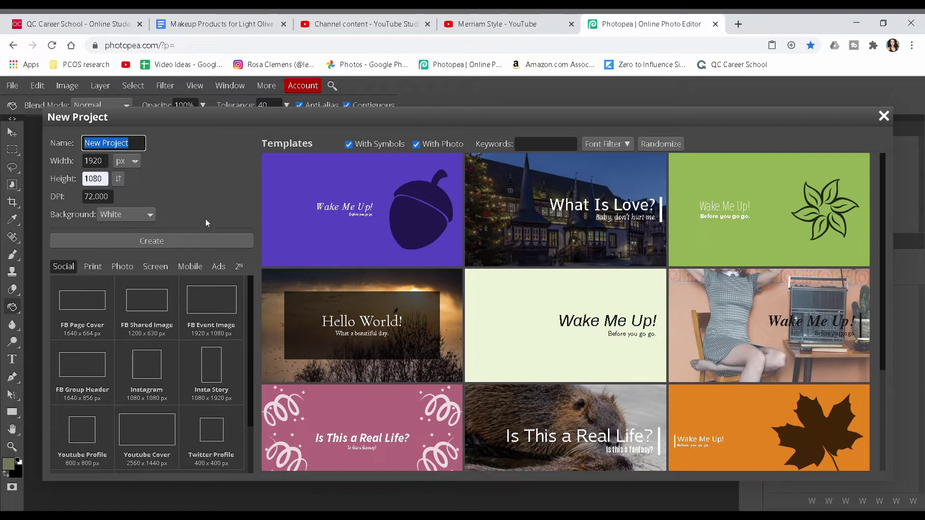
# Create a new 1920 x 1080 px project at 72 DPI with a white background
pyautogui.click(100, 270)
pyautogui.click(68, 268)
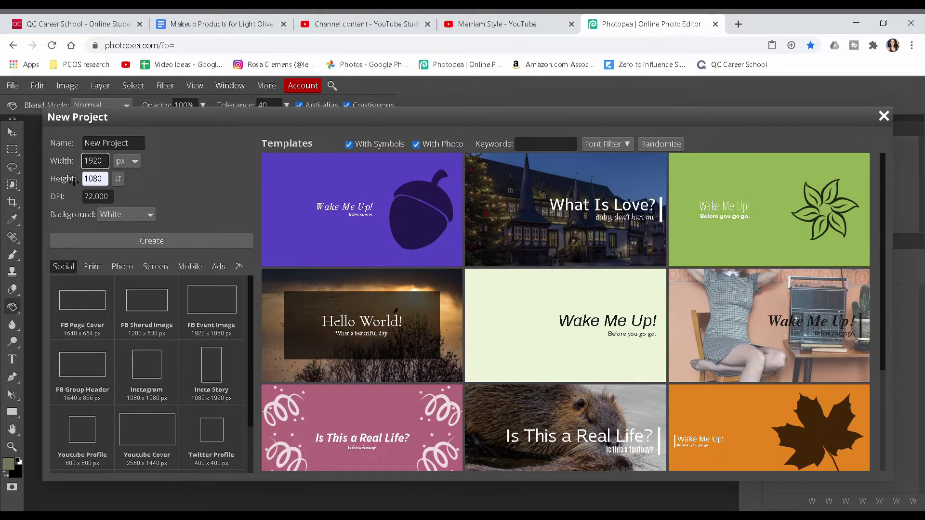
pyautogui.click(134, 217)
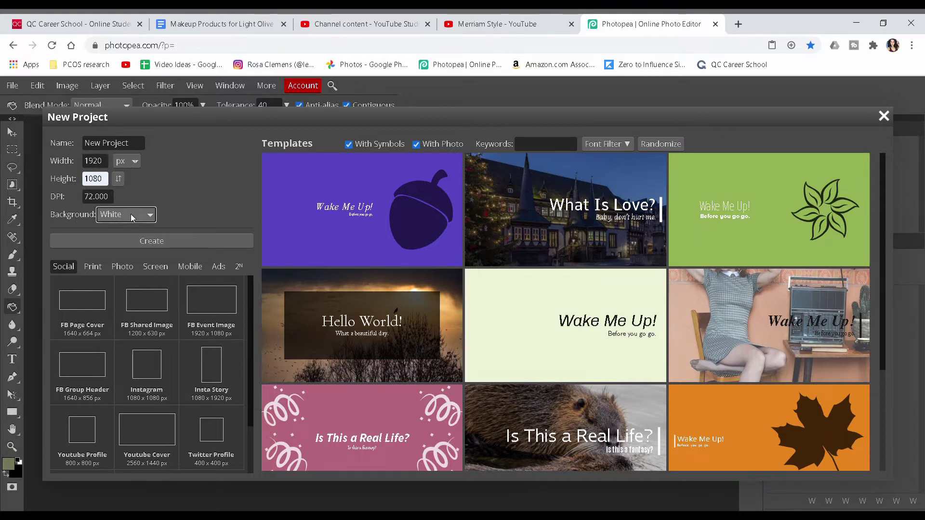
pyautogui.click(163, 244)
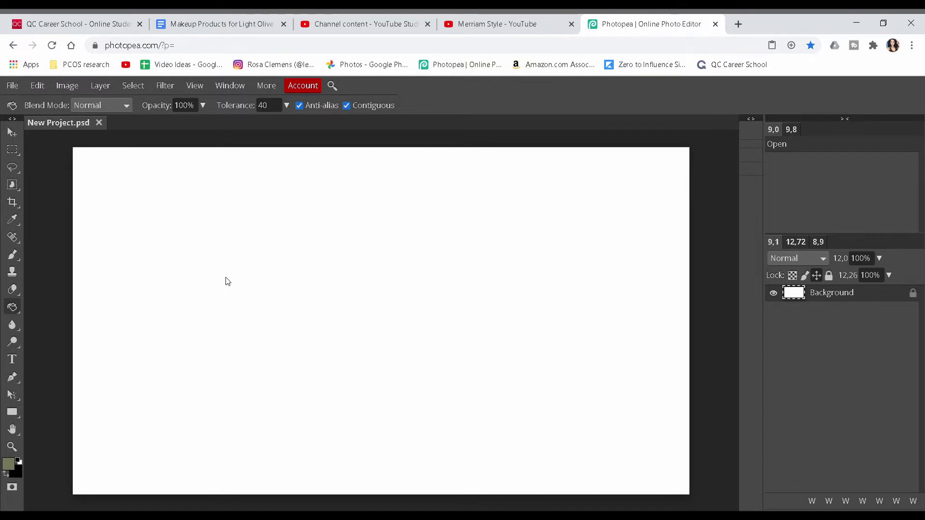
# Place the portrait photo 0IMG_0365 and enlarge it to about 126% width and 125% height so it fills the canvas height
pyautogui.click(12, 87)
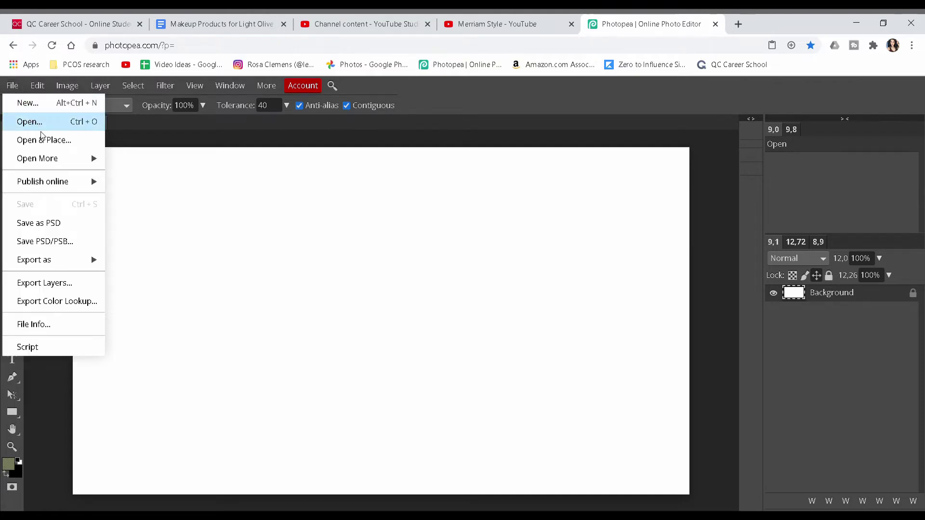
pyautogui.click(55, 141)
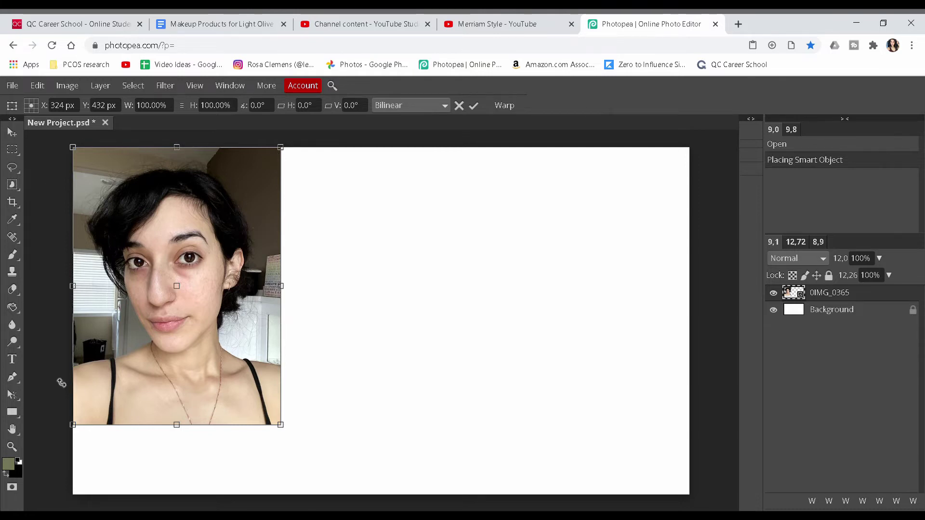
pyautogui.moveTo(280, 425); pyautogui.dragTo(338, 500)
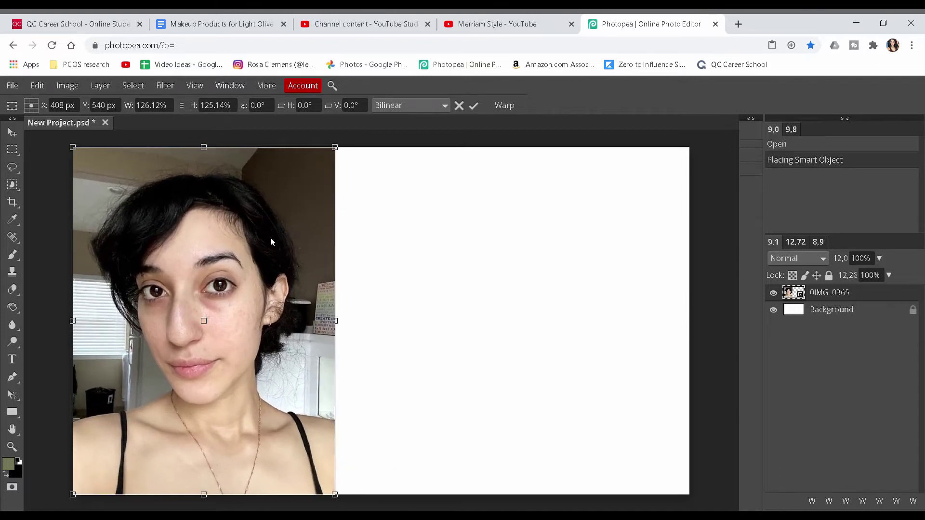
pyautogui.click(474, 107)
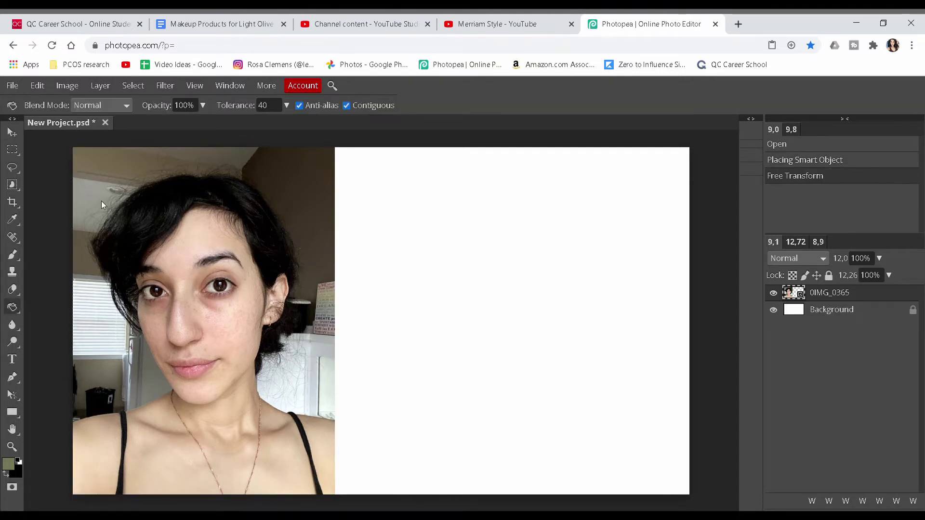
# Activate the Move tool, try shifting the portrait photo slightly sideways and undo that move
pyautogui.click(11, 135)
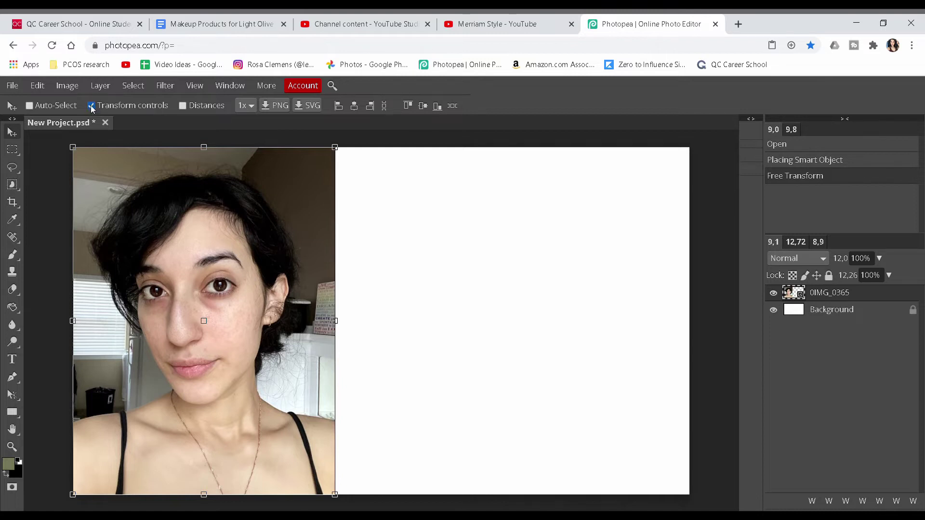
pyautogui.moveTo(199, 252); pyautogui.dragTo(230, 256)
pyautogui.hotkey('ctrl', 'z')
# Place the six color chart images: cool delicate, cool radiant, neutrals, semi bright warm, warm delicate and warm radiant
pyautogui.click(16, 85)
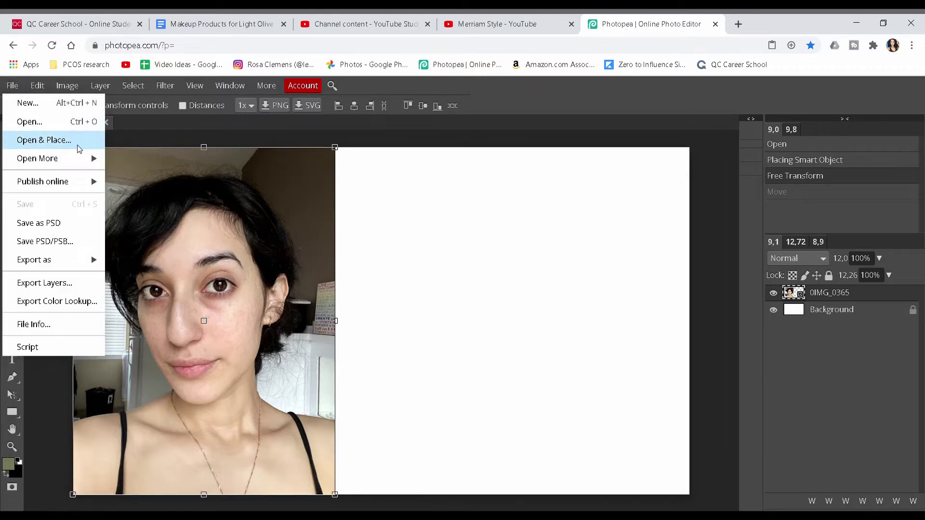
pyautogui.click(77, 145)
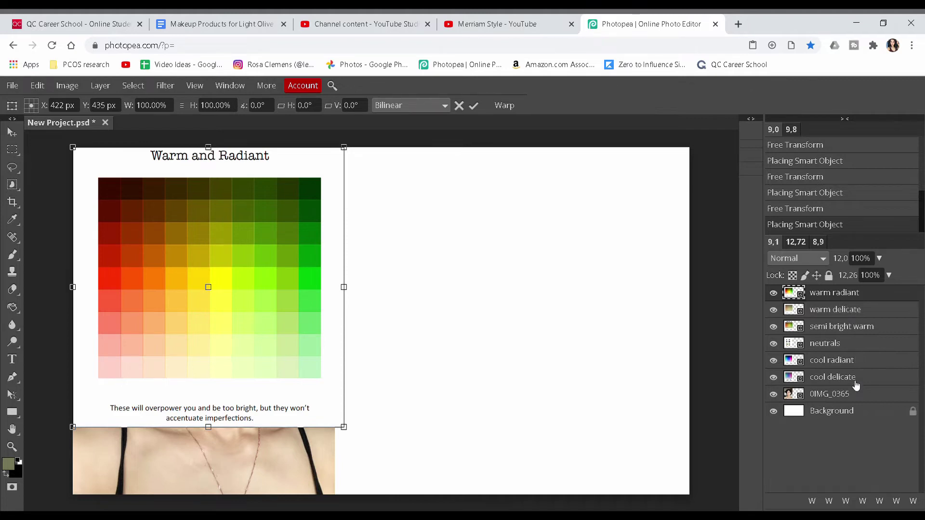
# Toggle the warm radiant layer's visibility to compare it with the warm delicate chart beneath
pyautogui.click(779, 292)
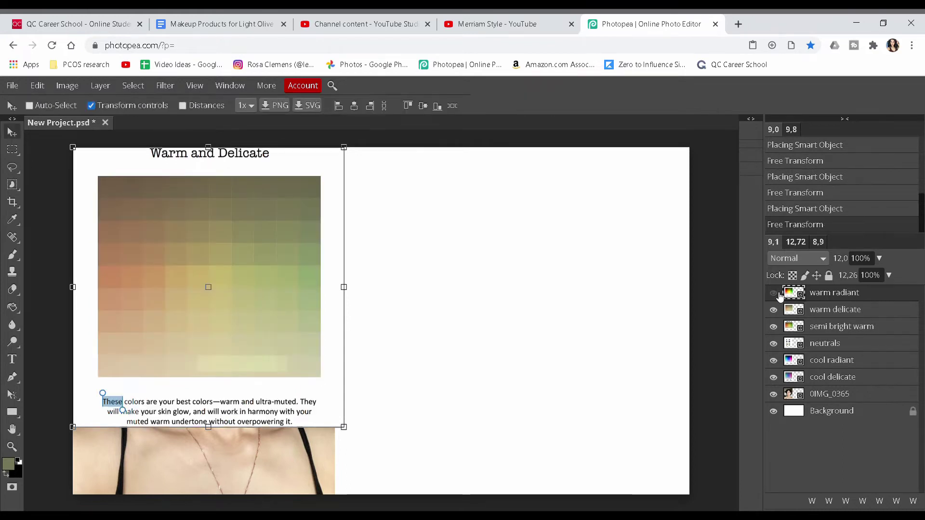
pyautogui.click(774, 293)
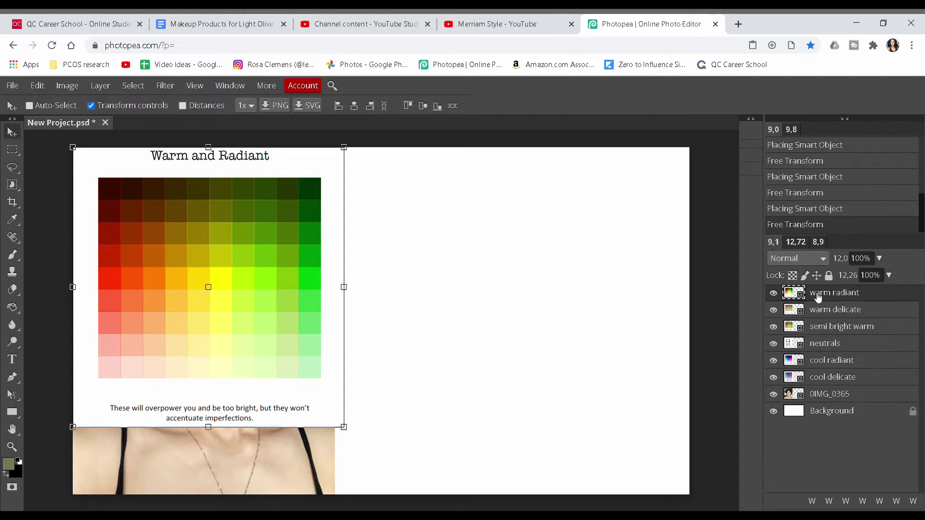
pyautogui.click(773, 294)
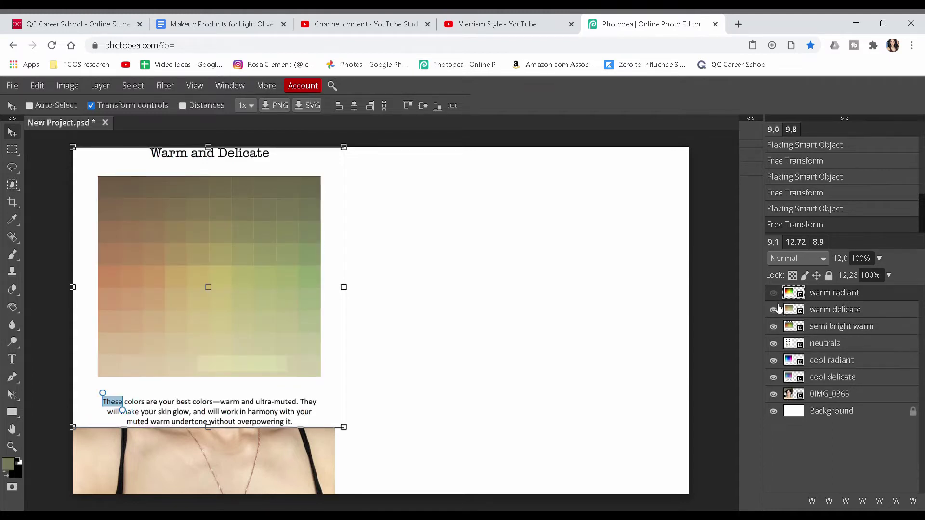
pyautogui.click(774, 294)
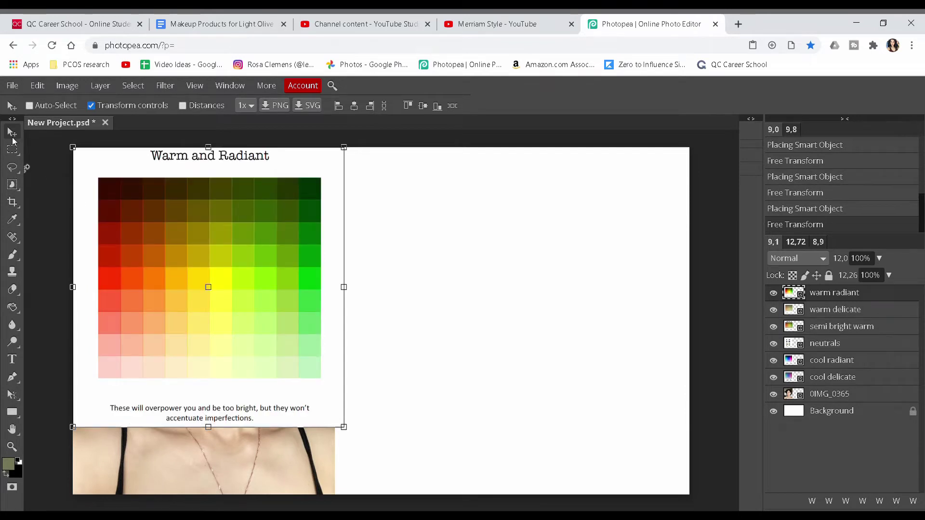
# Move the warm radiant and warm delicate charts against the canvas's right edge and hide each one once it is placed
pyautogui.moveTo(203, 263); pyautogui.dragTo(543, 265)
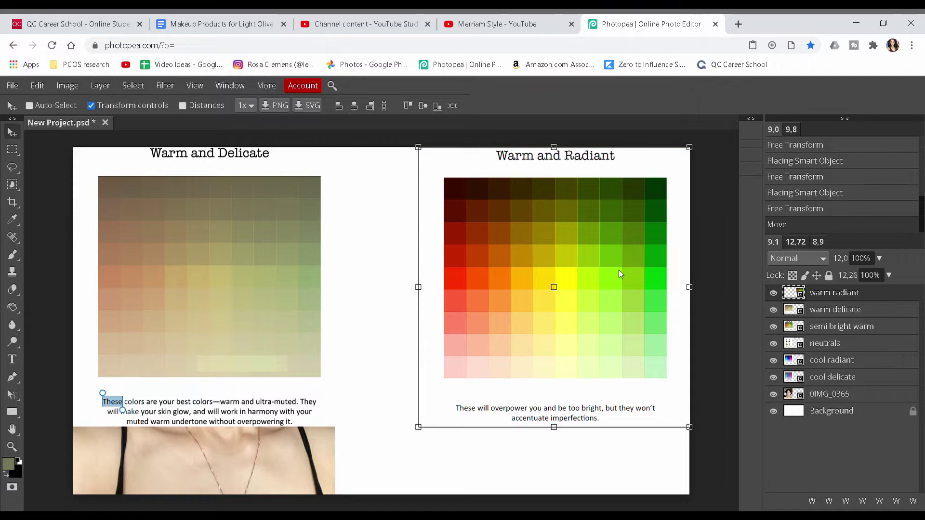
pyautogui.click(774, 293)
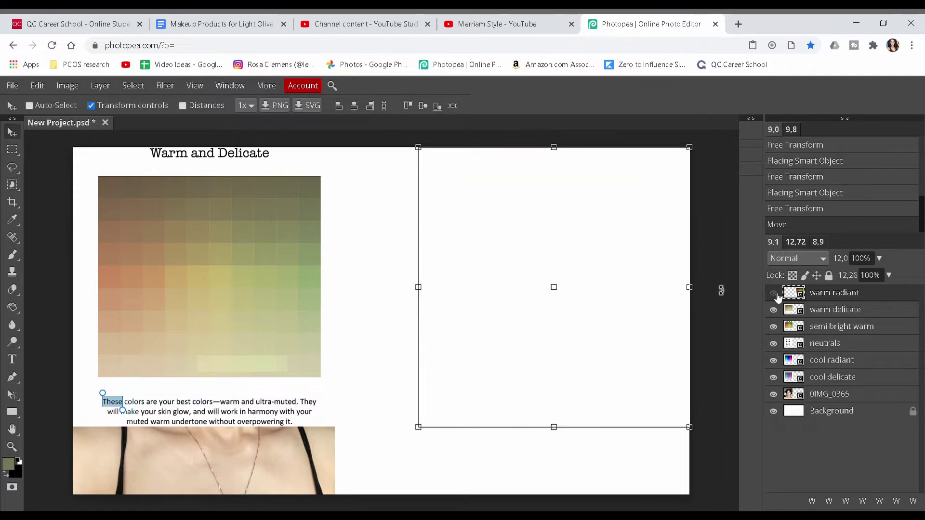
pyautogui.click(824, 310)
pyautogui.moveTo(209, 236); pyautogui.dragTo(549, 236)
pyautogui.hotkey('shift', 'Right')
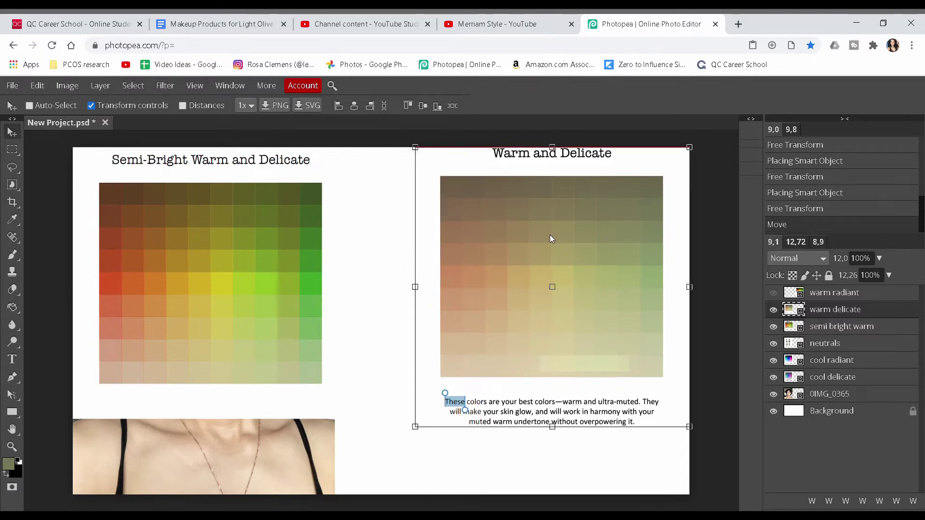
pyautogui.click(773, 310)
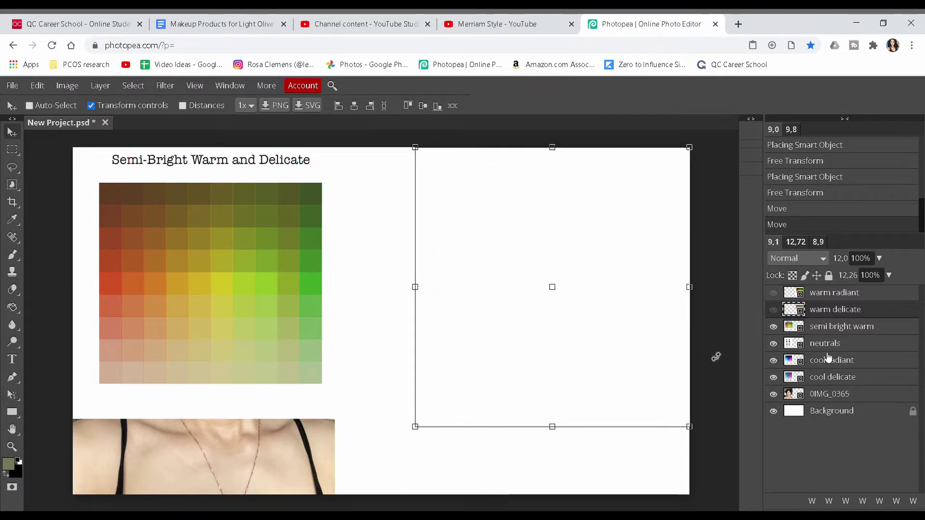
# Move the semi bright warm and neutrals charts against the canvas's right edge and hide both layers
pyautogui.click(873, 328)
pyautogui.moveTo(249, 273); pyautogui.dragTo(576, 273)
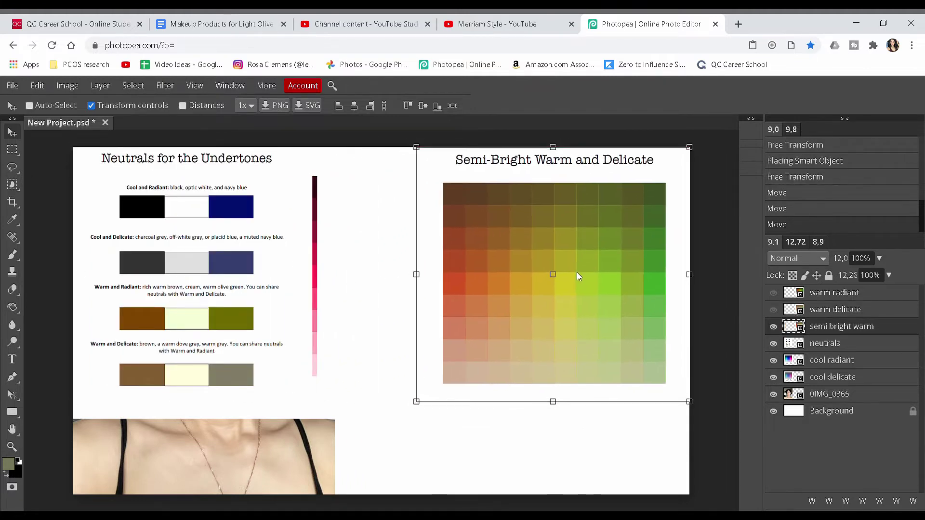
pyautogui.click(773, 326)
pyautogui.click(850, 344)
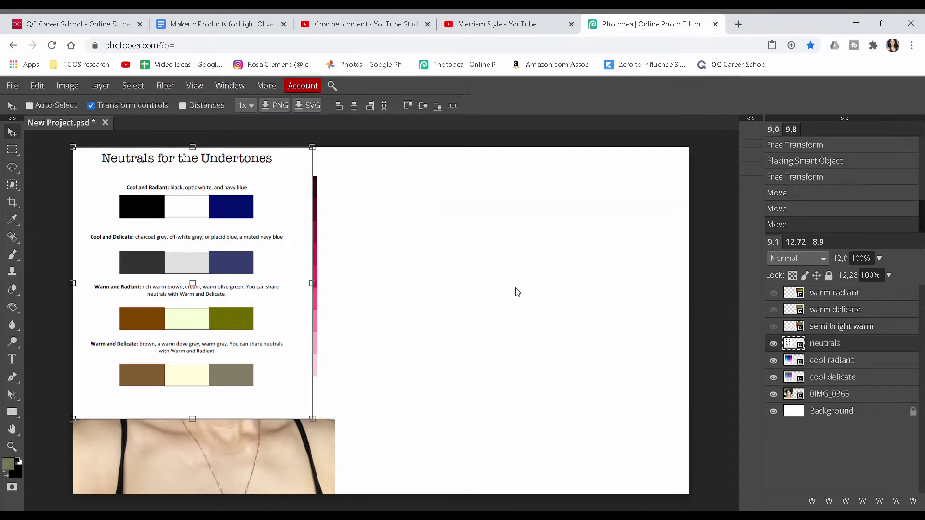
pyautogui.moveTo(219, 245); pyautogui.dragTo(596, 245)
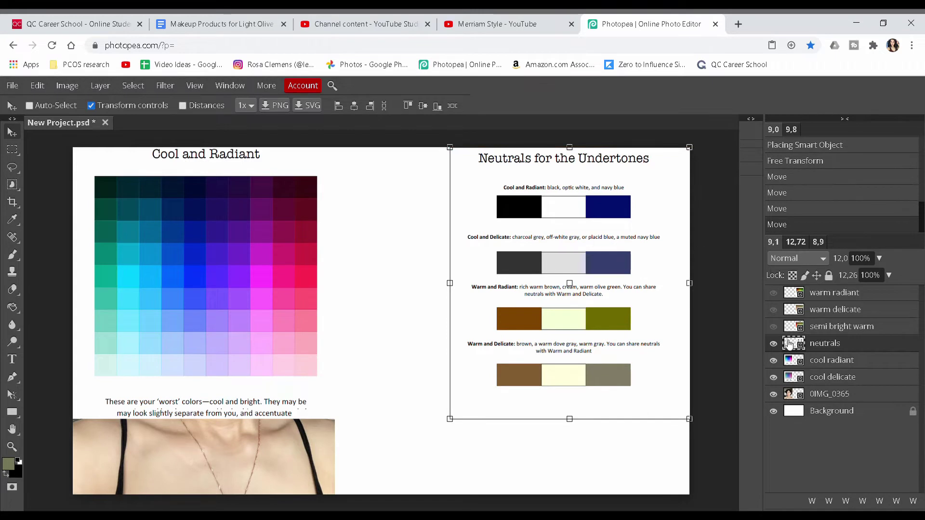
pyautogui.click(774, 343)
# Move the cool radiant and cool delicate charts against the canvas's right edge, hiding only the cool radiant layer
pyautogui.click(825, 366)
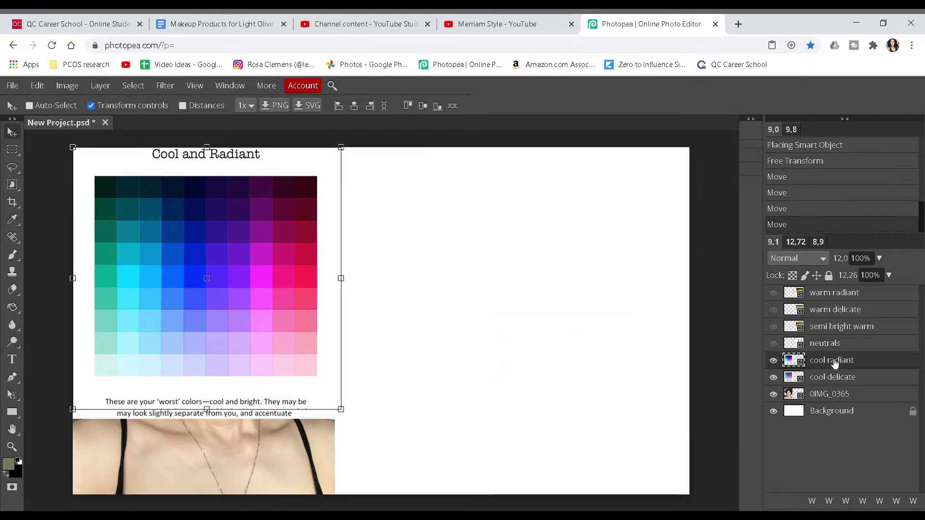
pyautogui.moveTo(203, 275); pyautogui.dragTo(555, 278)
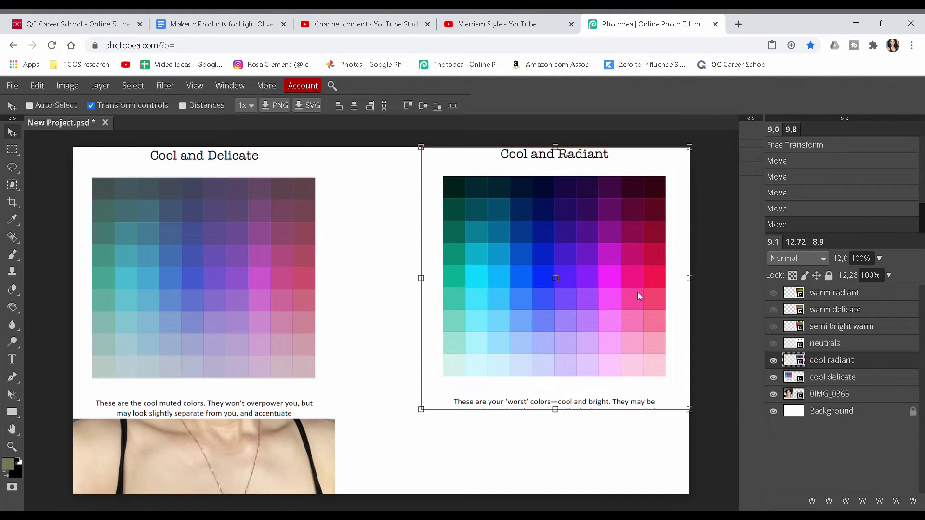
pyautogui.click(773, 360)
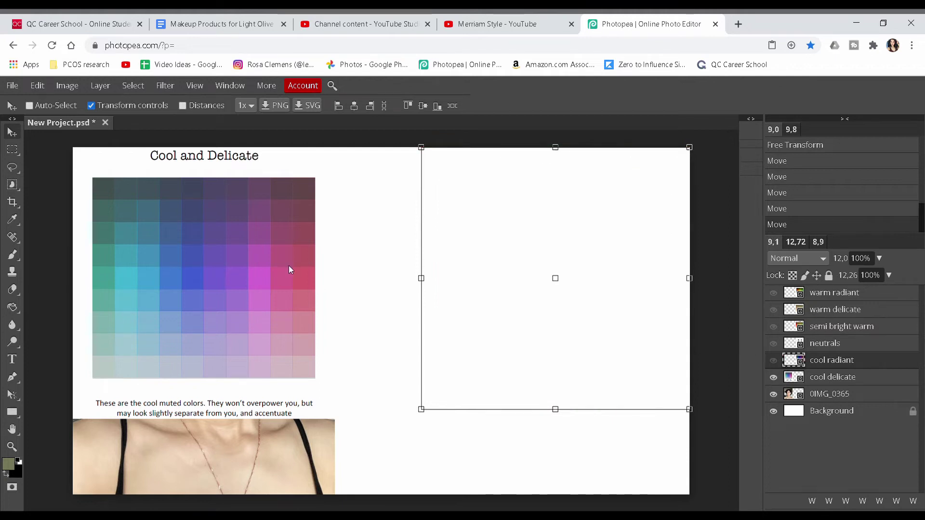
pyautogui.click(816, 378)
pyautogui.moveTo(249, 276); pyautogui.dragTo(598, 280)
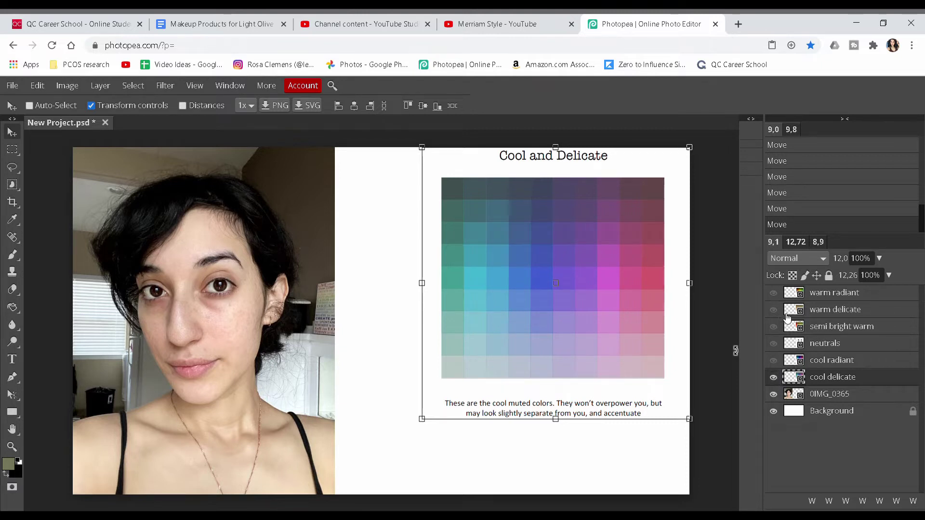
# Show the cool radiant and neutrals layers, and stretch the neutrals chart leftward to 108.31% width to cover the chart beneath
pyautogui.click(774, 361)
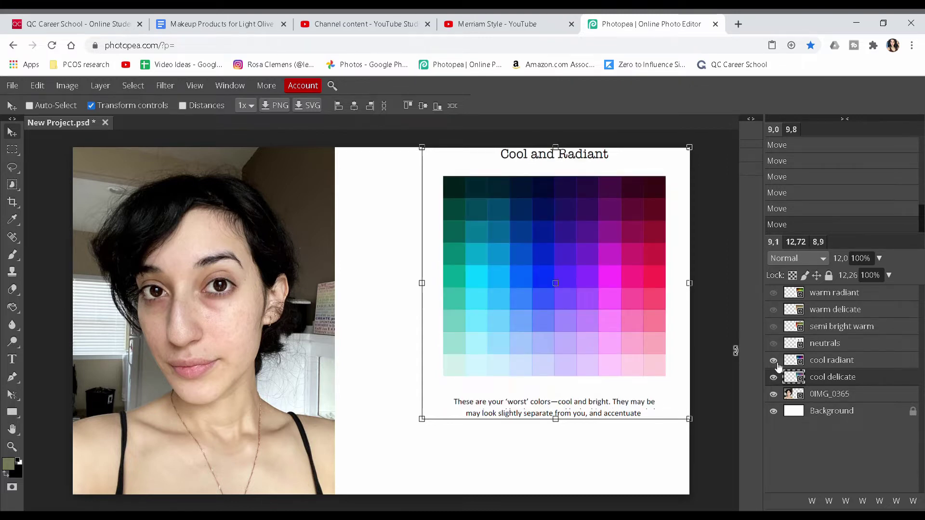
pyautogui.click(775, 344)
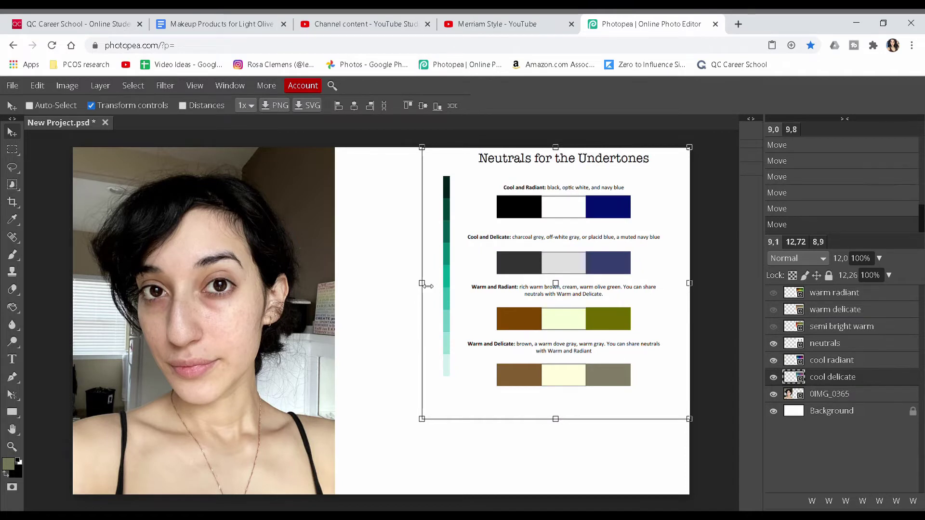
pyautogui.click(843, 343)
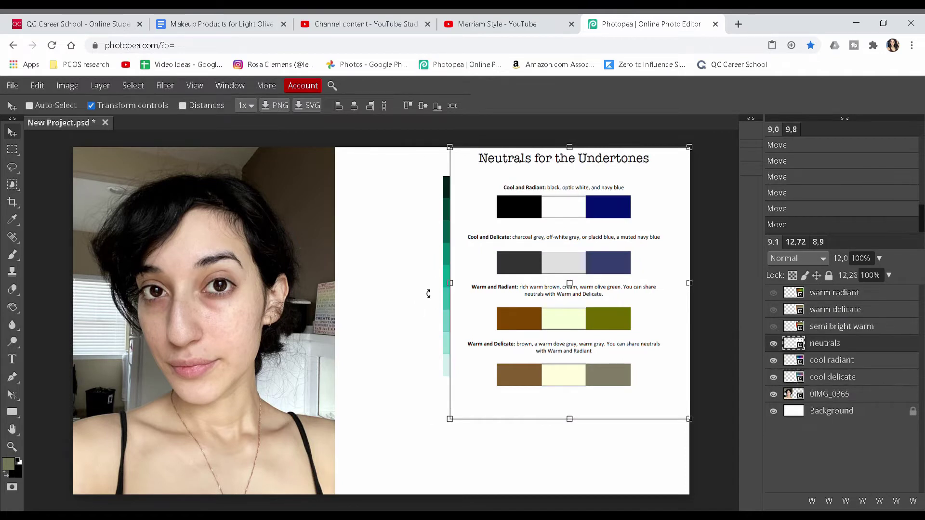
pyautogui.moveTo(450, 284); pyautogui.dragTo(430, 287)
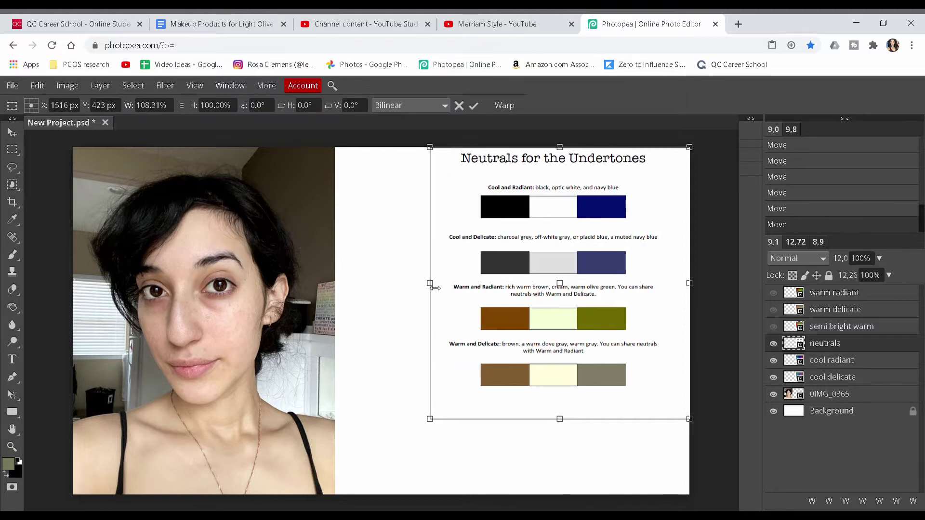
pyautogui.click(476, 106)
# Make the semi bright warm, warm delicate and warm radiant layers visible again
pyautogui.click(833, 329)
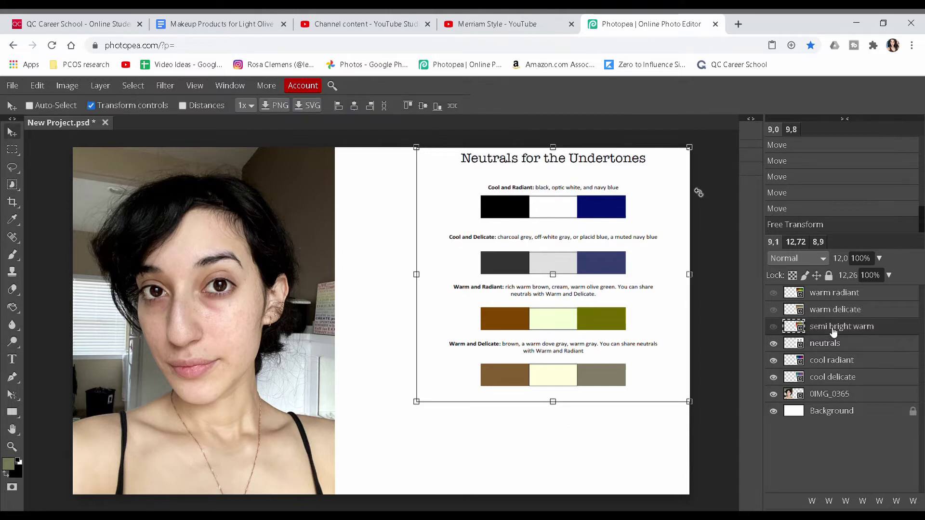
pyautogui.click(773, 327)
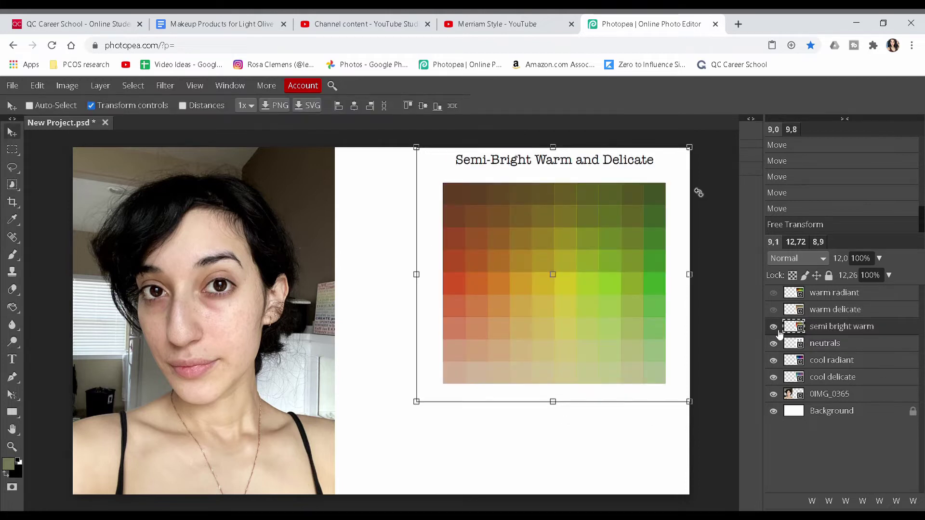
pyautogui.click(849, 312)
pyautogui.click(773, 310)
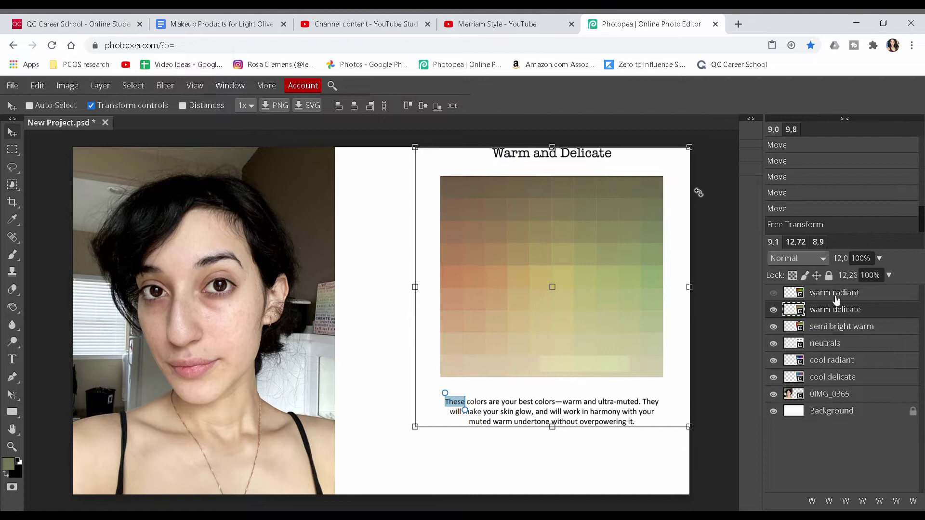
pyautogui.click(835, 296)
pyautogui.click(774, 293)
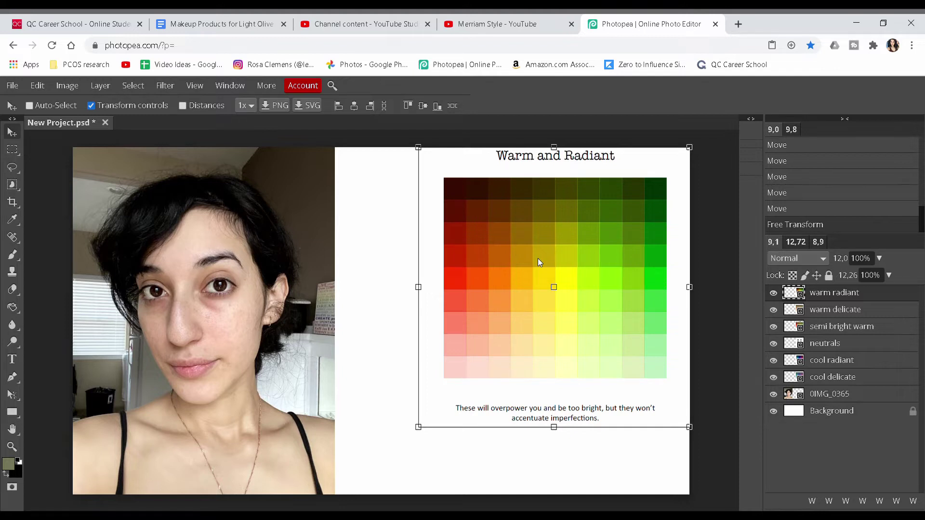
# Hide the warm radiant, warm delicate and semi bright warm layers to reveal the neutrals chart beside the photo
pyautogui.click(775, 294)
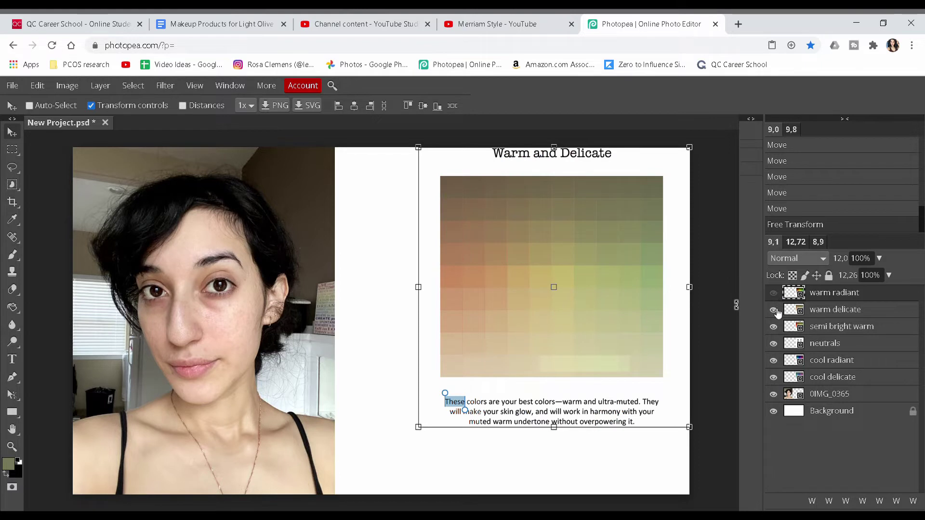
pyautogui.click(776, 311)
pyautogui.click(774, 327)
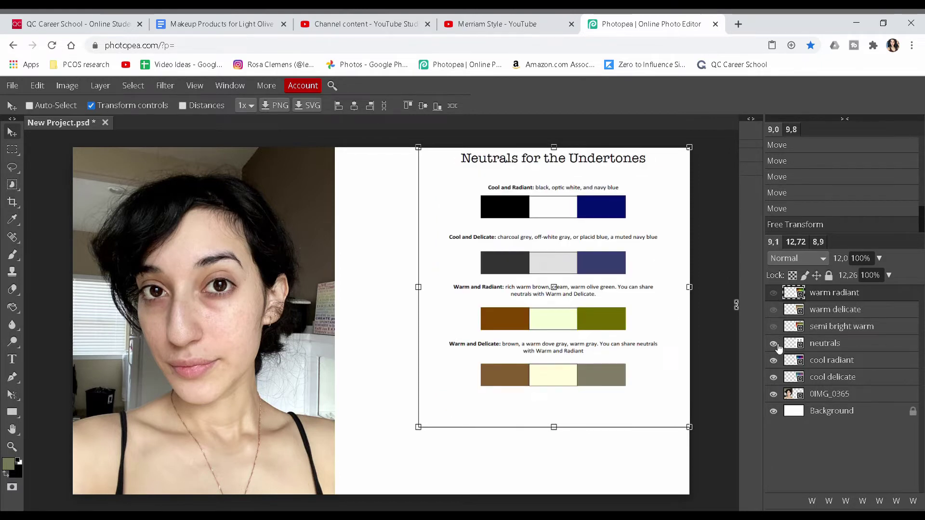
# Hide the neutrals layer and draw a rectangular selection over the chest area of the portrait photo
pyautogui.click(775, 344)
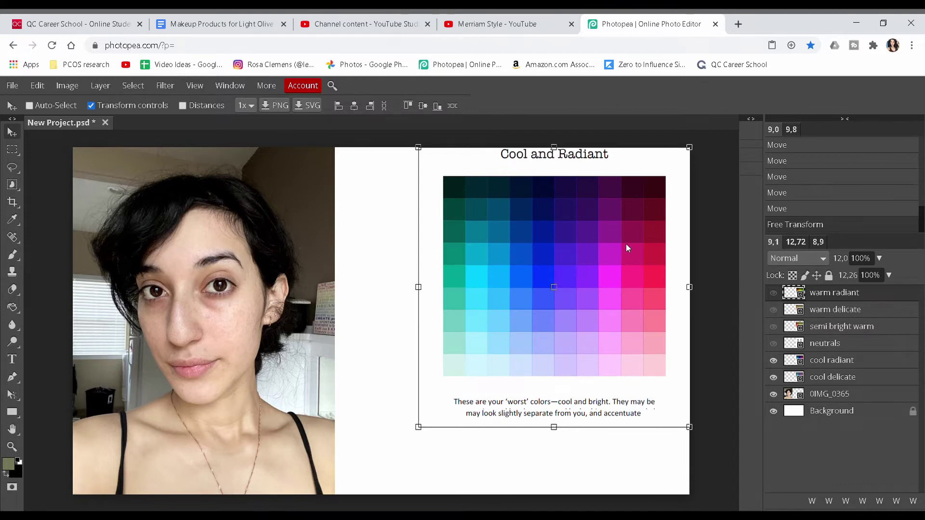
pyautogui.click(12, 150)
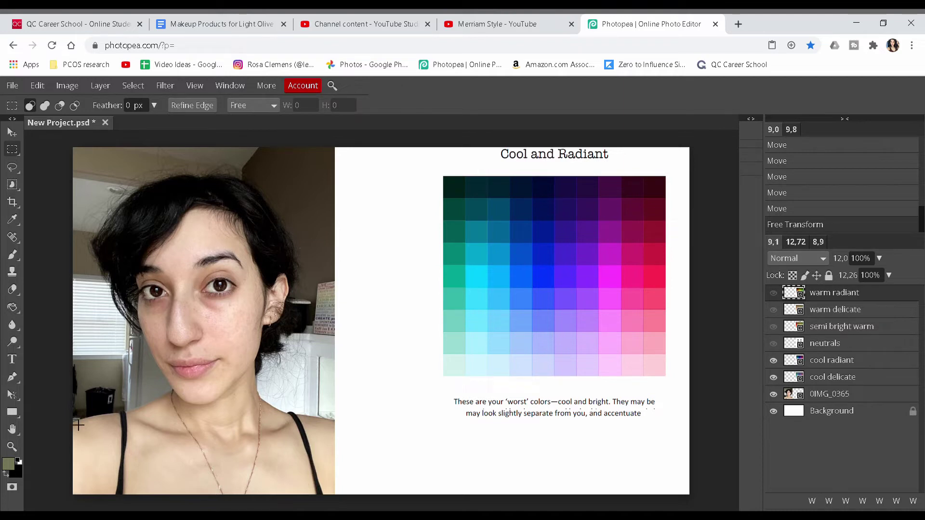
pyautogui.moveTo(78, 426); pyautogui.dragTo(345, 494)
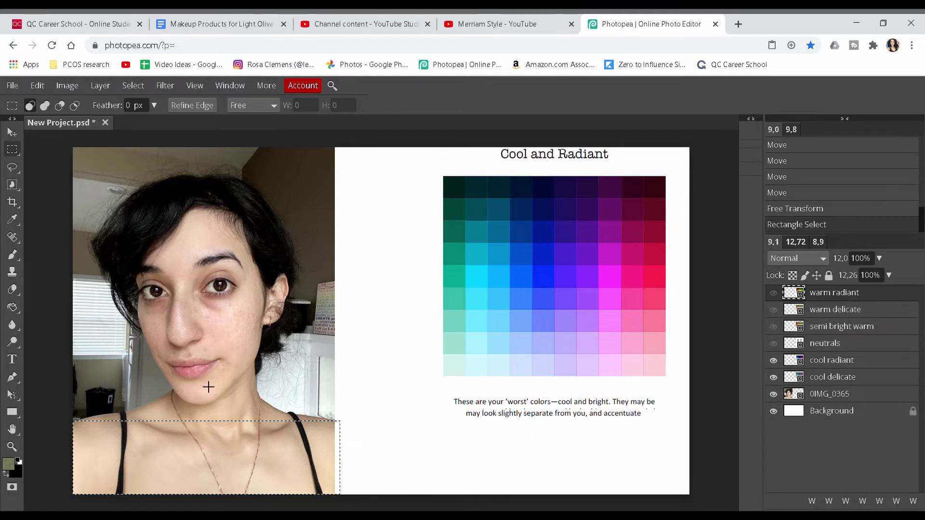
pyautogui.click(13, 307)
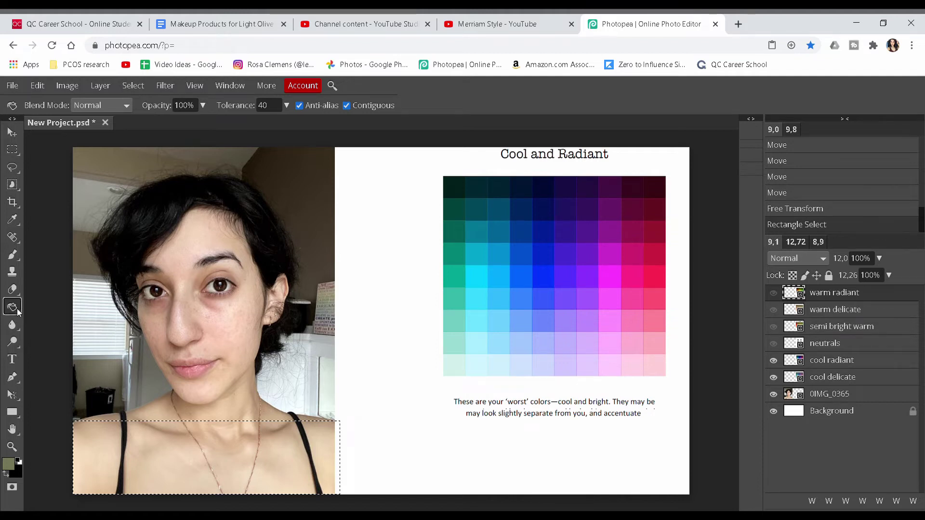
pyautogui.rightClick(13, 309)
pyautogui.click(59, 312)
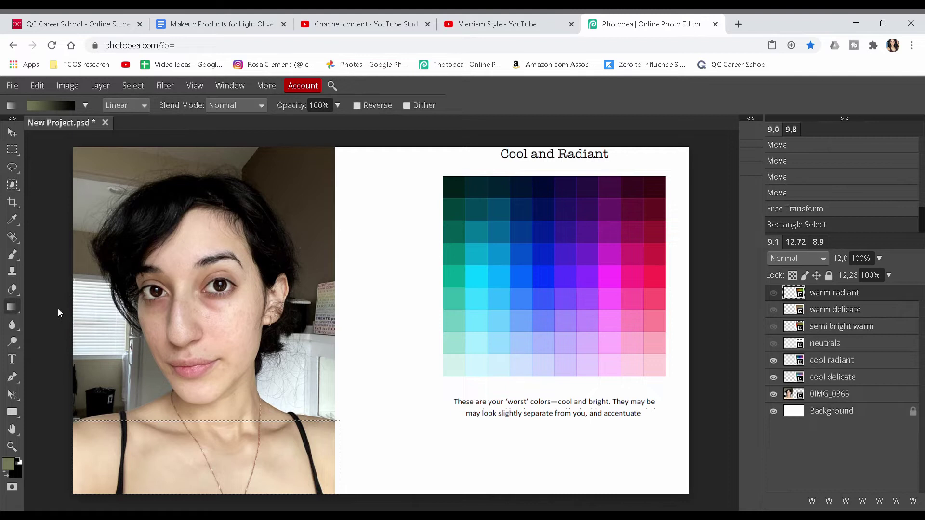
pyautogui.rightClick(19, 311)
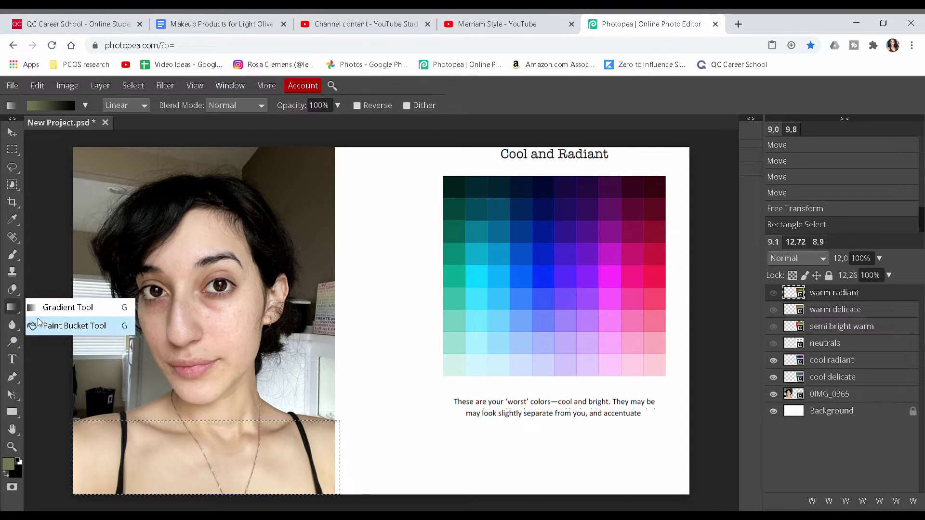
pyautogui.click(73, 329)
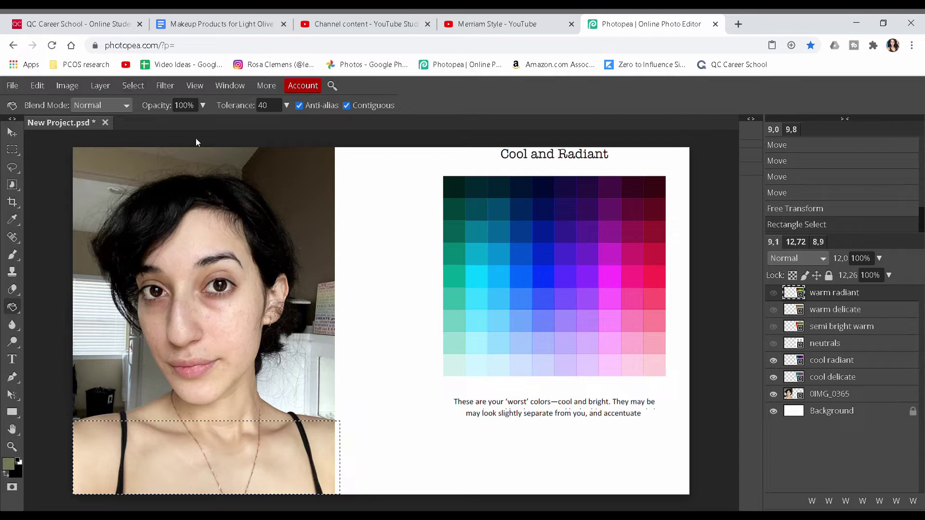
# Add a new layer at the top of the layer stack and name it Cool
pyautogui.click(103, 86)
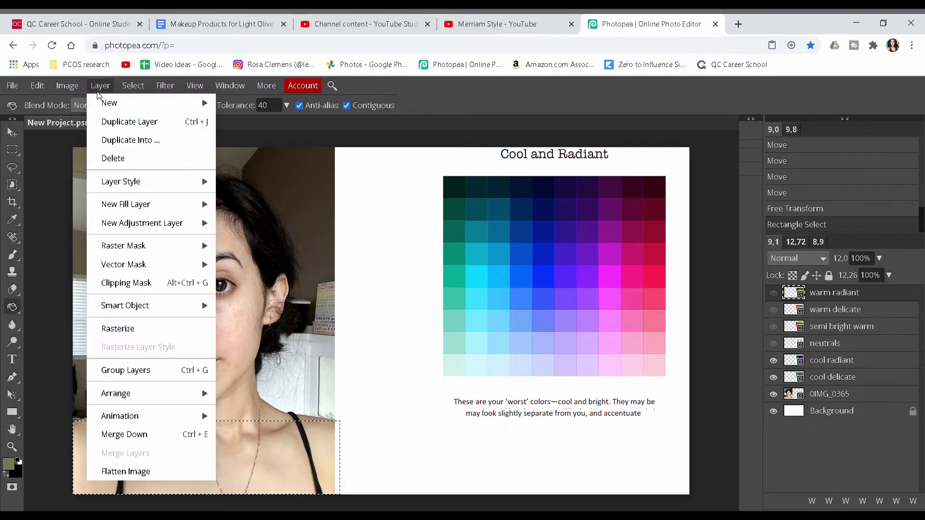
pyautogui.moveTo(107, 104)
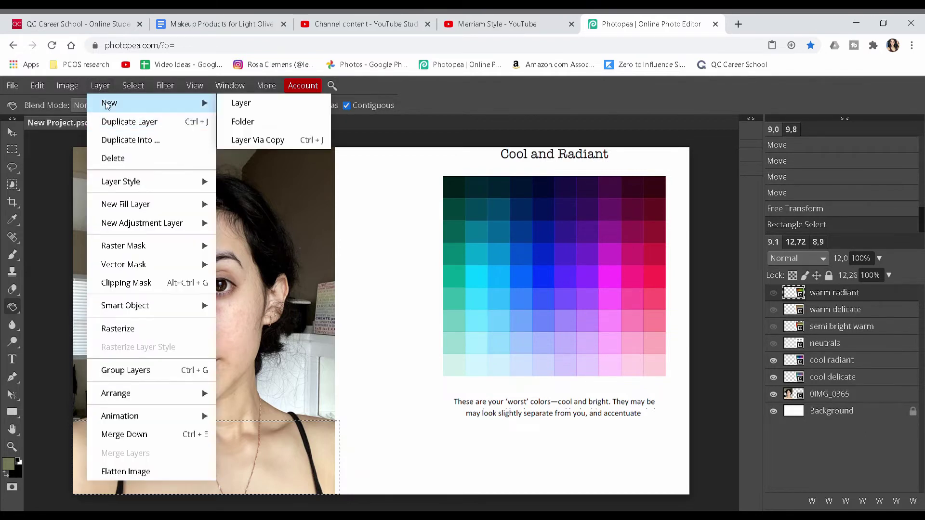
pyautogui.click(236, 104)
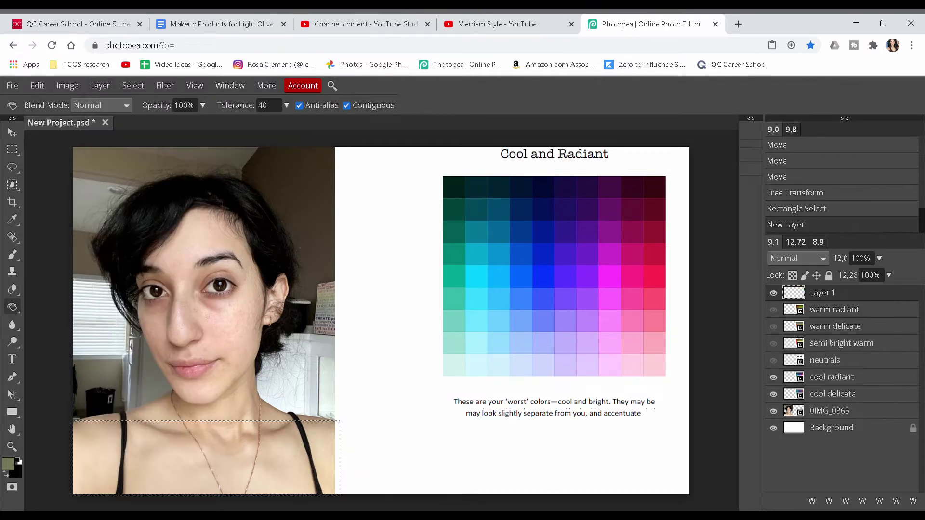
pyautogui.doubleClick(840, 293)
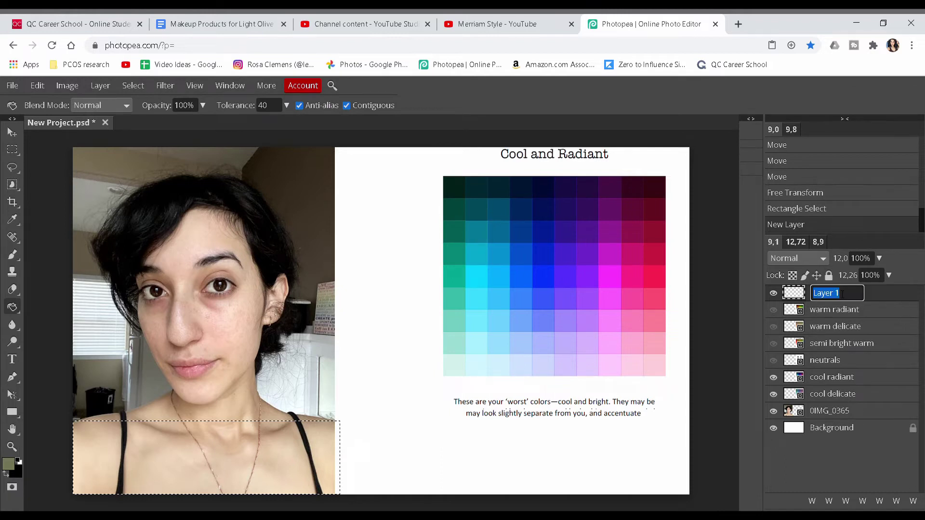
pyautogui.write('Cool')
pyautogui.press('Return')
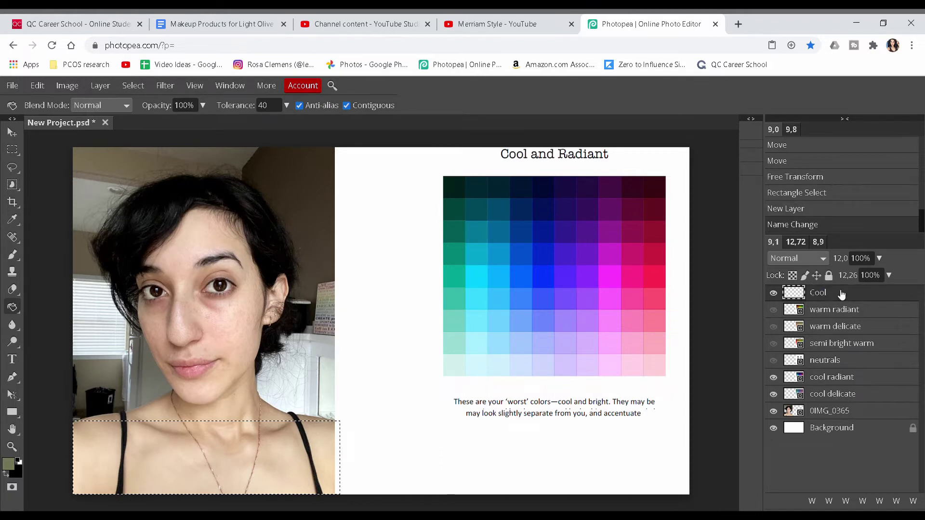
# Add another new layer named Warm above the Cool layer, and make Cool the active layer again
pyautogui.click(97, 86)
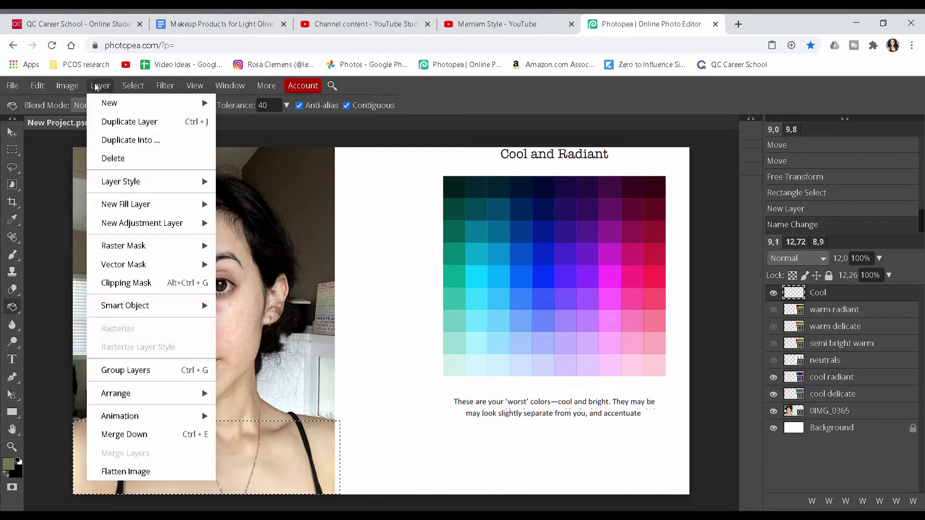
pyautogui.moveTo(123, 103)
pyautogui.click(236, 102)
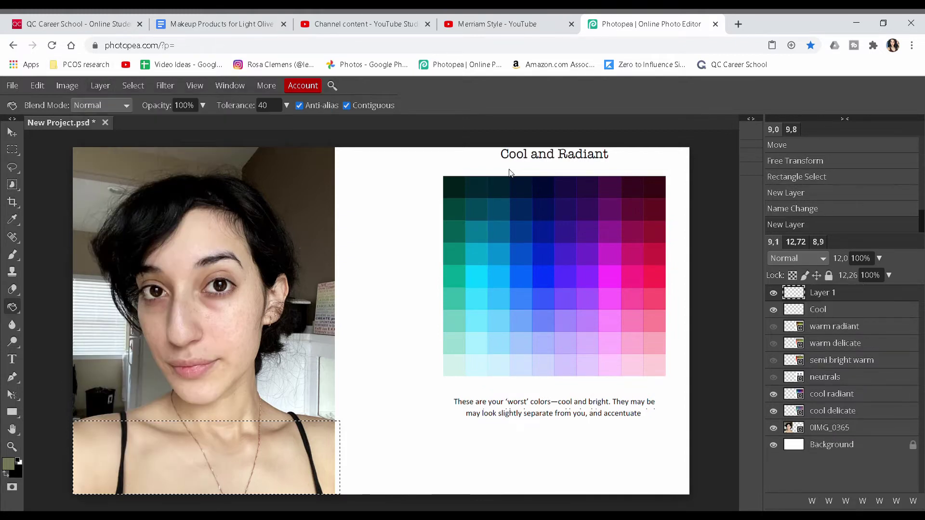
pyautogui.doubleClick(822, 295)
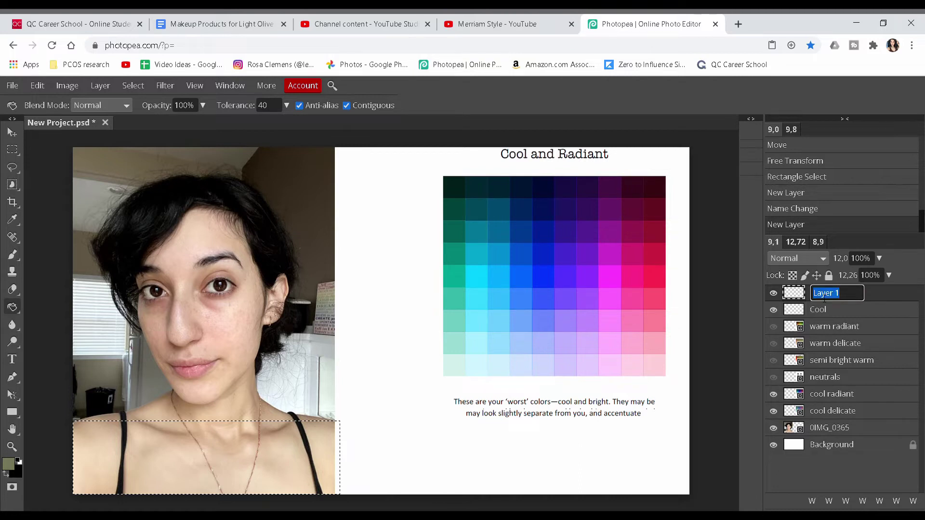
pyautogui.write('Warm')
pyautogui.click(819, 310)
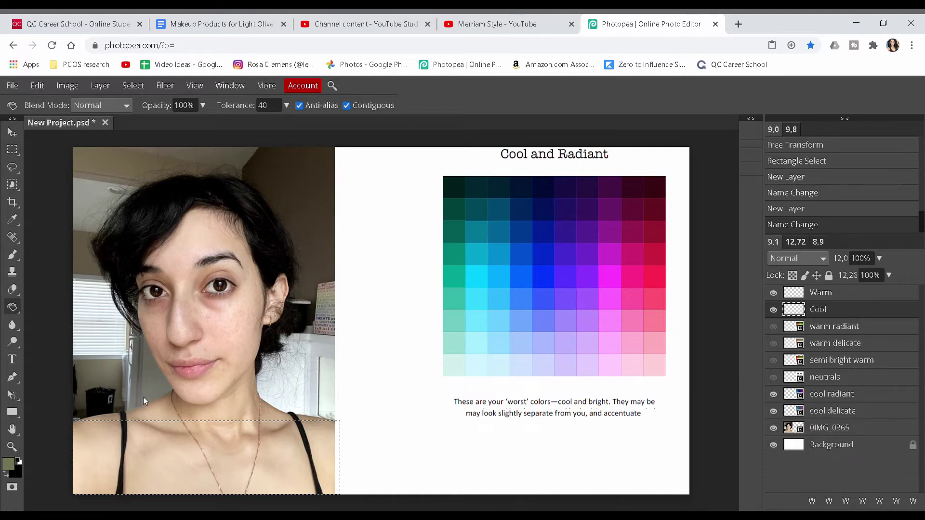
# Replace the selection with a new rectangle across the photo's chest area, from the shoulders to the canvas's lower edge
pyautogui.click(13, 150)
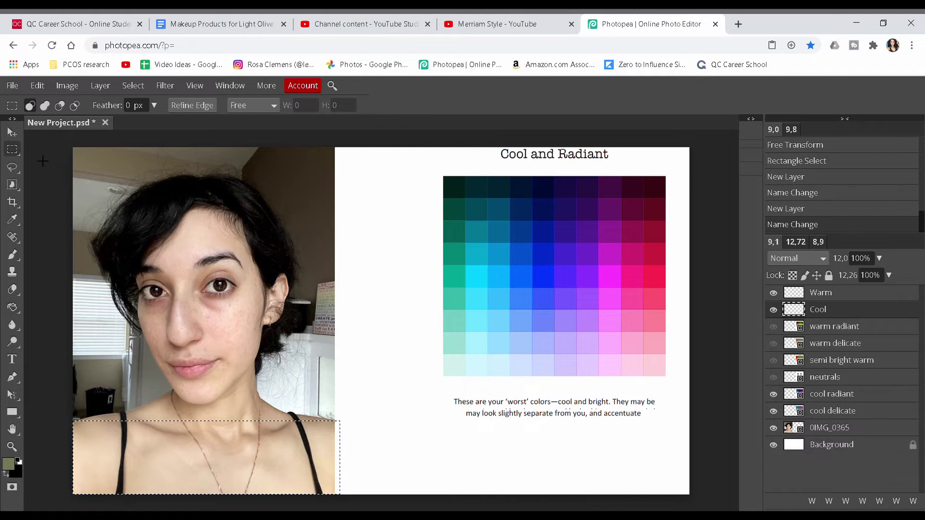
pyautogui.click(222, 325)
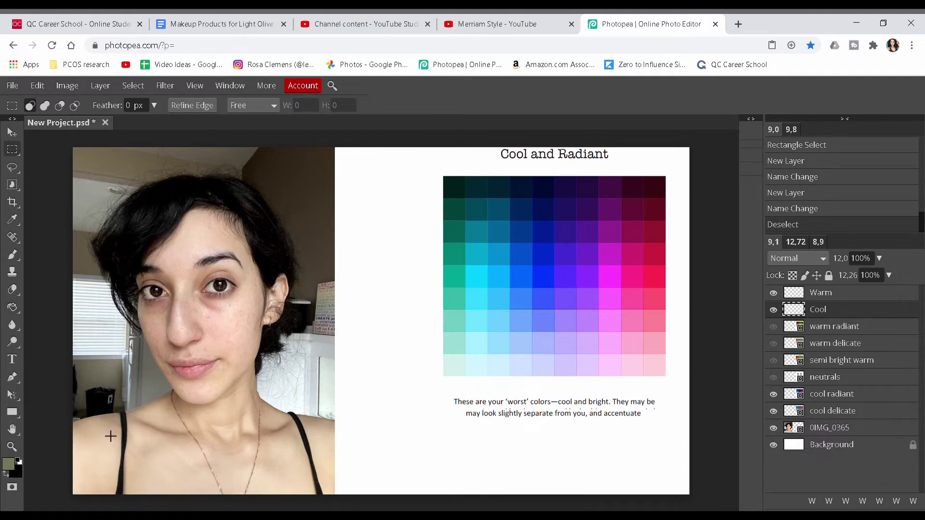
pyautogui.moveTo(74, 424); pyautogui.dragTo(351, 501)
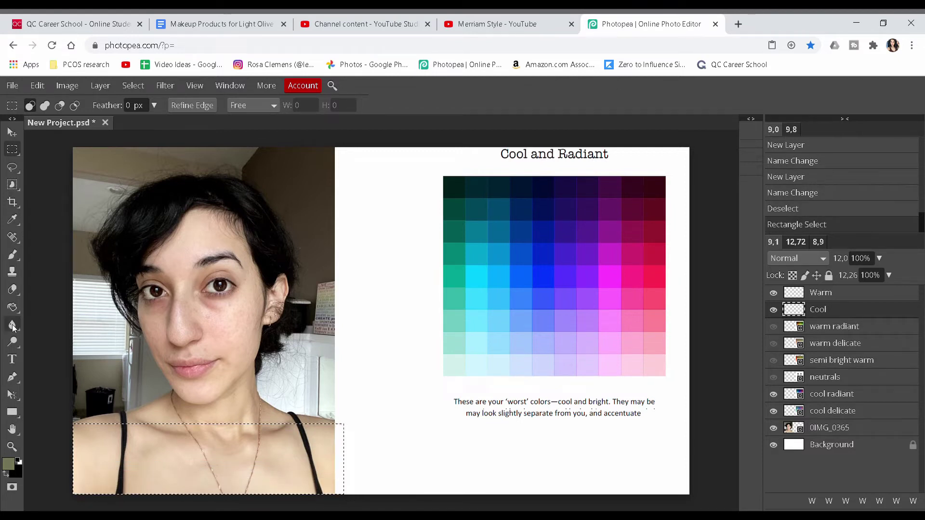
# Sample a deep blue from the Cool and Radiant chart and fill the selected chest area with it on the Cool layer
pyautogui.click(12, 221)
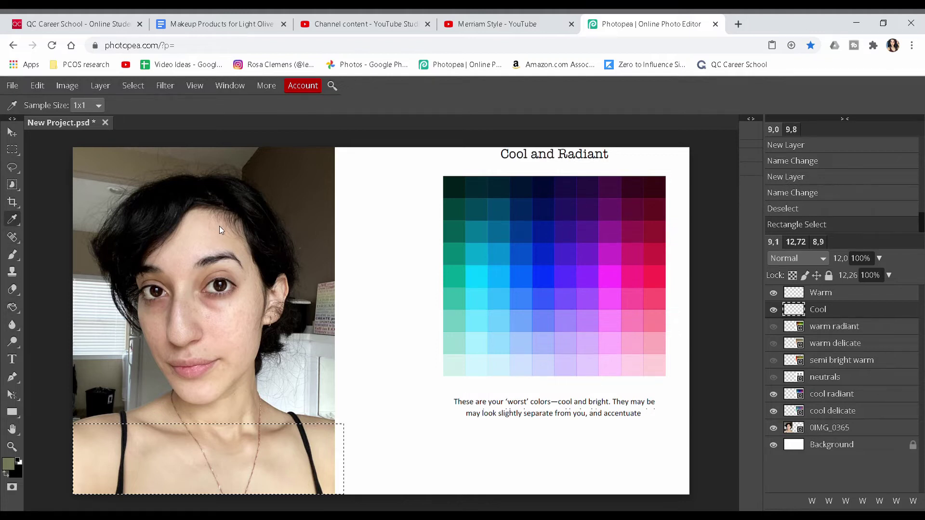
pyautogui.click(545, 234)
pyautogui.click(13, 307)
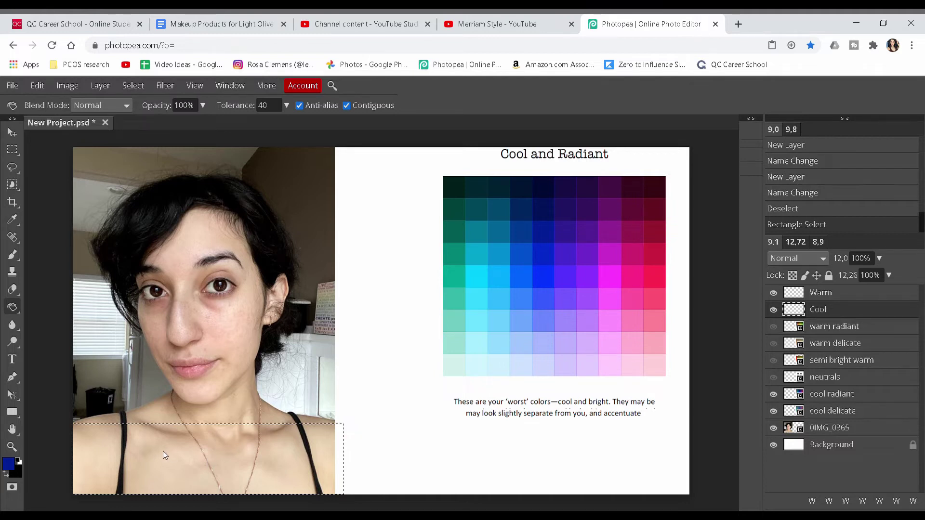
pyautogui.click(212, 462)
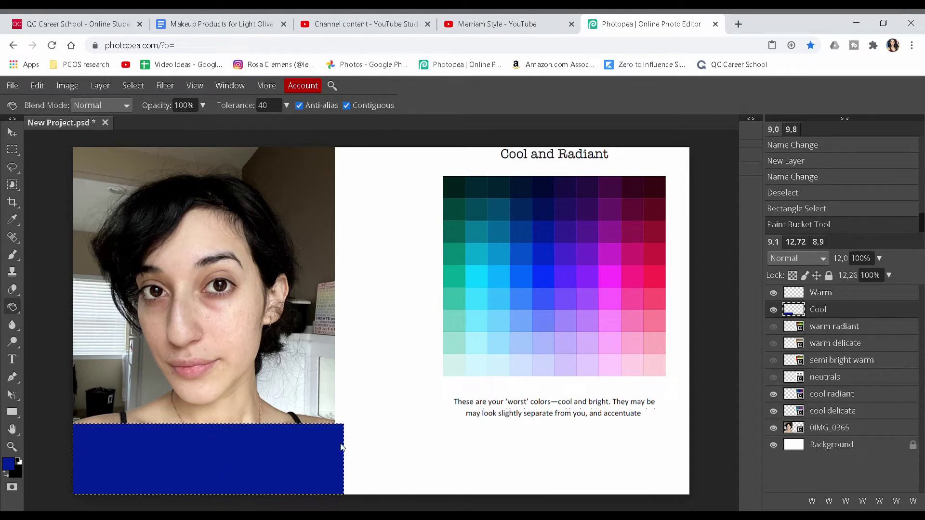
# Make Warm the active layer and show the warm radiant chart
pyautogui.click(847, 294)
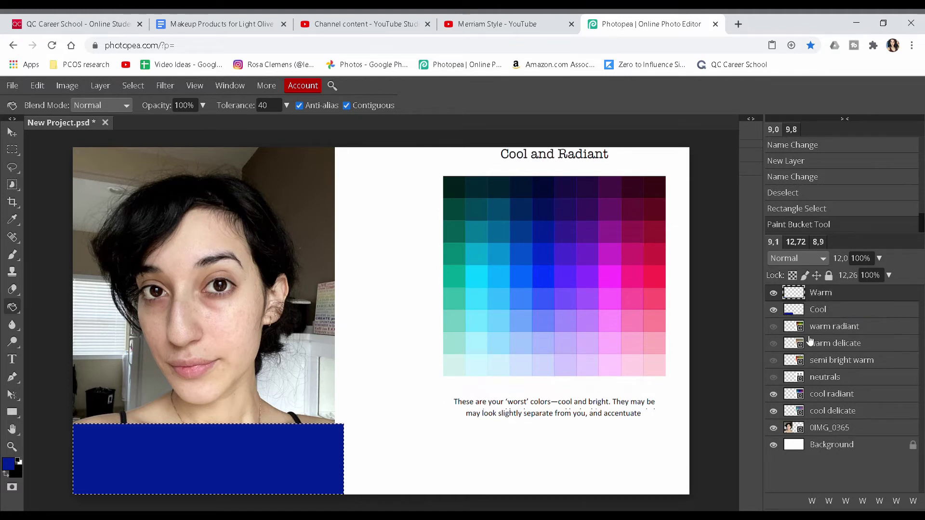
pyautogui.click(773, 328)
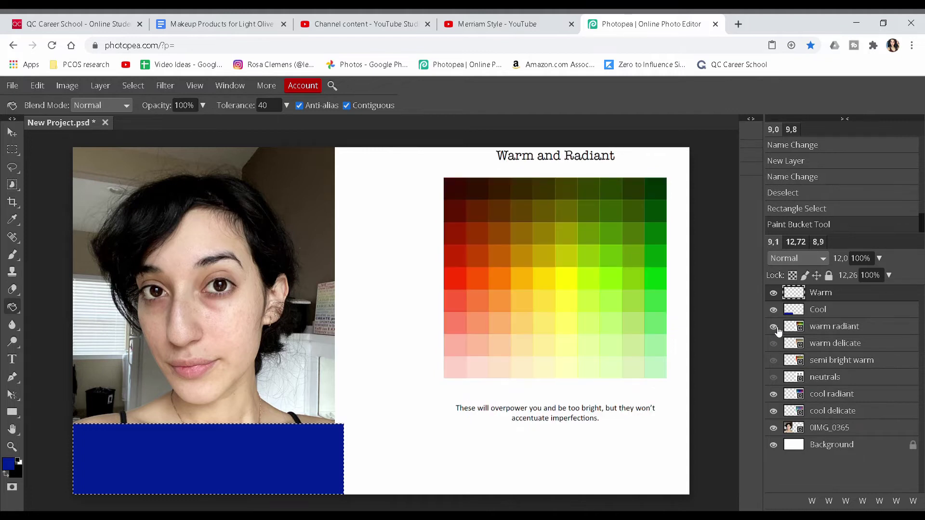
pyautogui.click(774, 327)
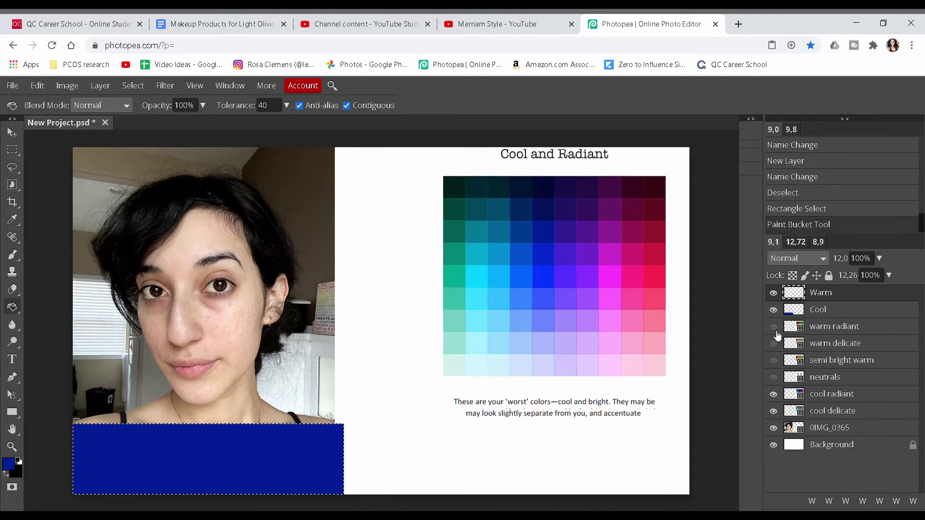
pyautogui.click(774, 327)
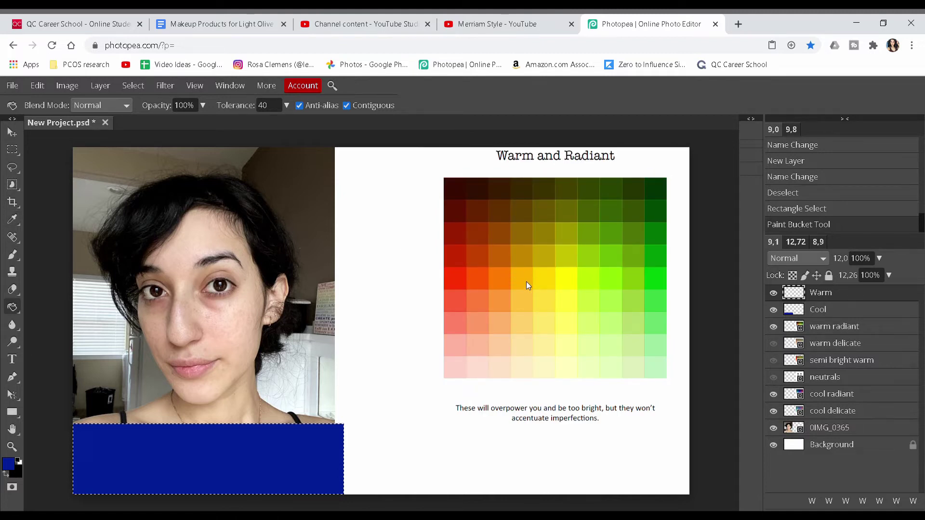
# Sample a bright orange from the Warm and Radiant chart and fill the selected chest area with it on the Warm layer
pyautogui.click(17, 219)
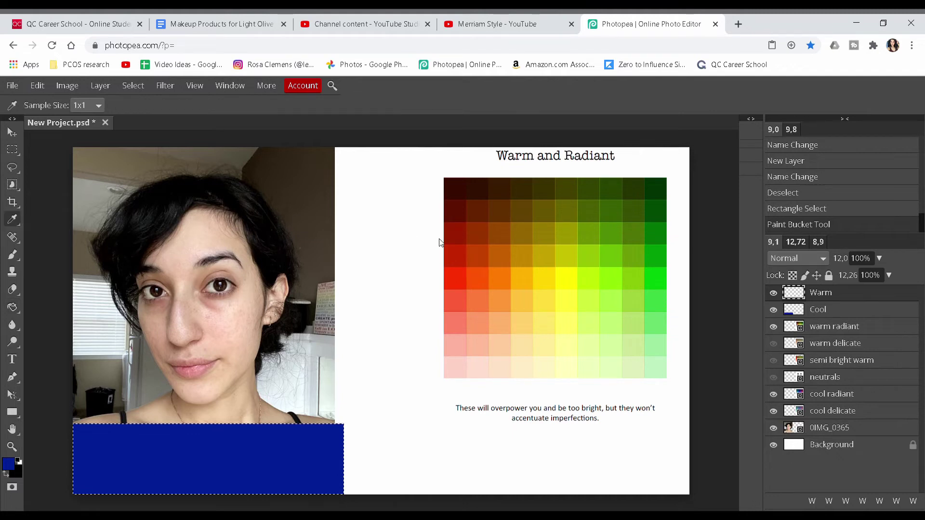
pyautogui.click(501, 281)
pyautogui.rightClick(16, 313)
pyautogui.click(73, 326)
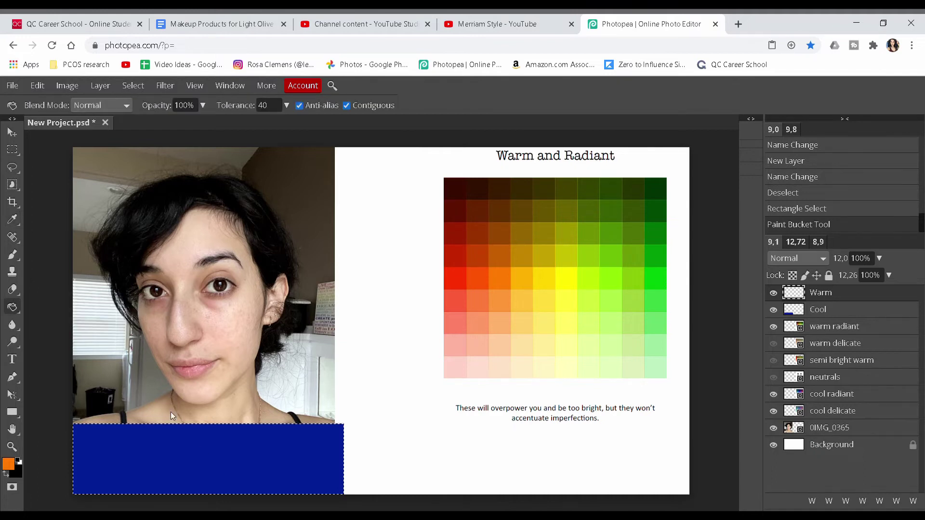
pyautogui.click(196, 448)
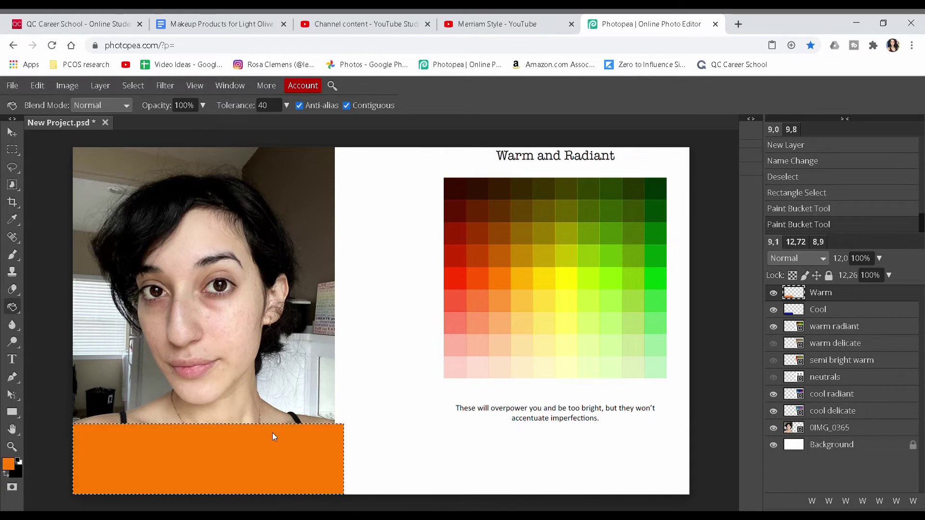
# Toggle the Warm layer's visibility to compare the orange and blue drapes under the face, leaving Warm visible
pyautogui.click(774, 293)
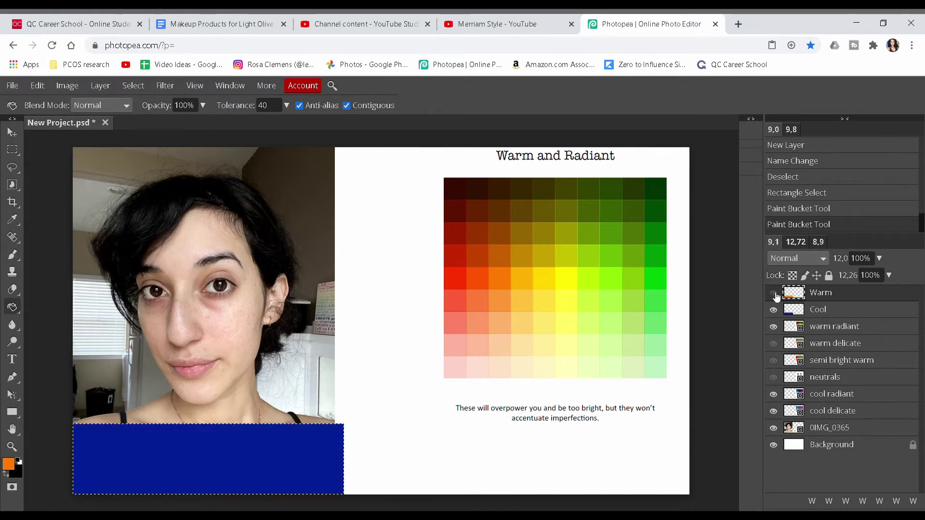
pyautogui.click(775, 293)
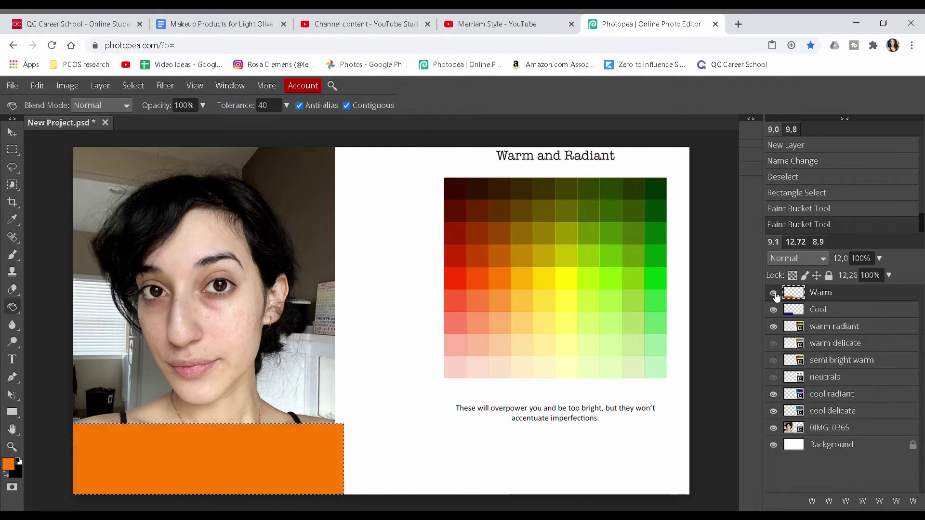
pyautogui.click(774, 294)
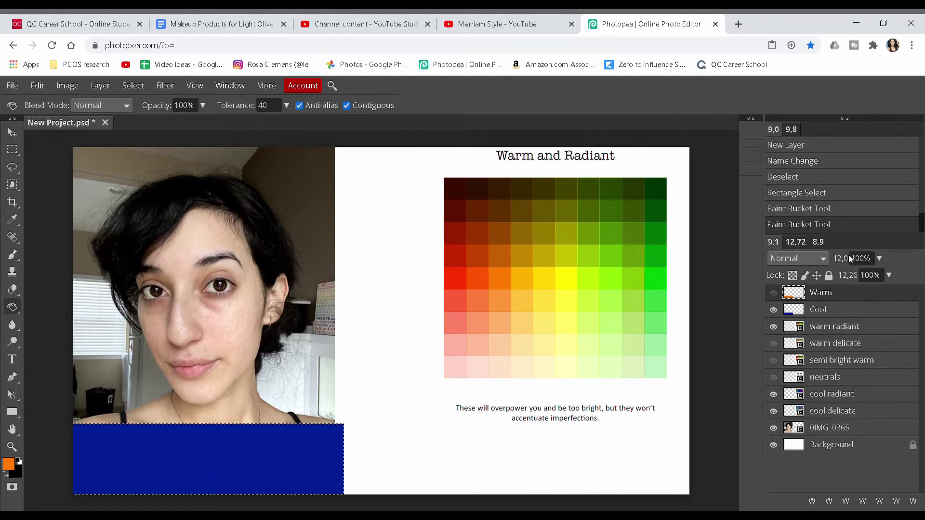
pyautogui.click(773, 292)
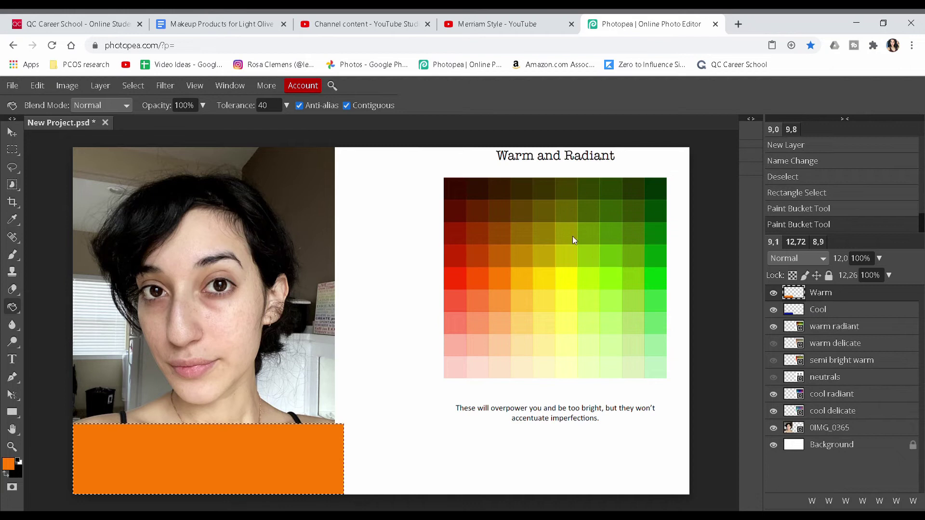
# Sample an olive green from the Warm and Radiant chart and refill the chest area on the Warm layer with it
pyautogui.click(12, 220)
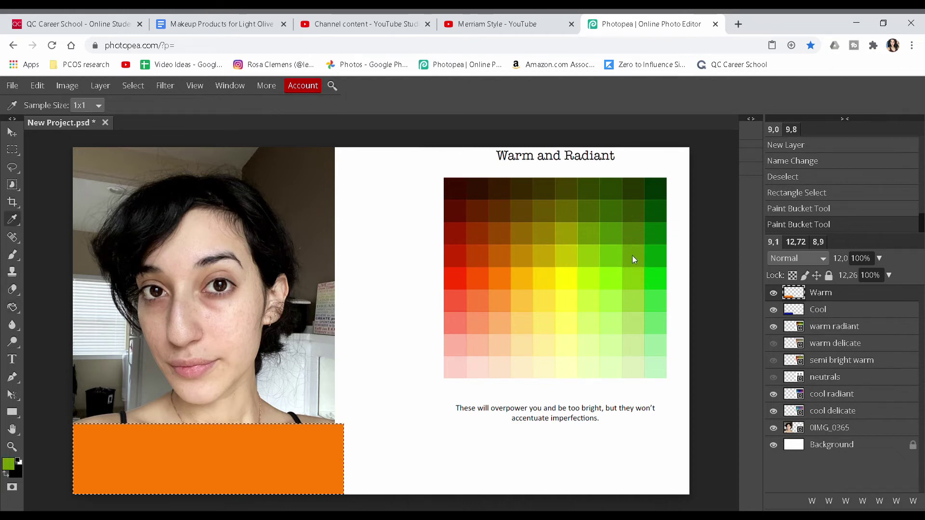
pyautogui.press('g')
pyautogui.click(194, 452)
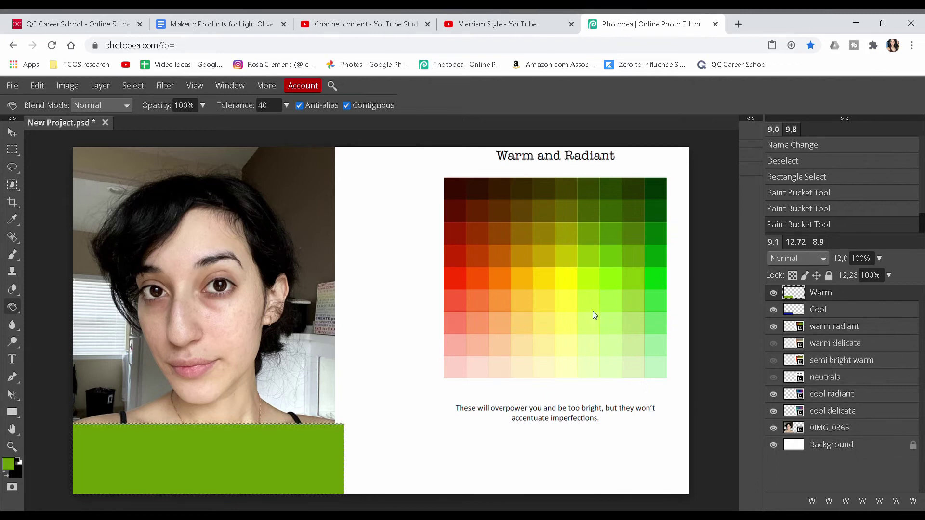
# Toggle the Warm layer's visibility to compare the green and blue drapes under the face, leaving Warm hidden
pyautogui.click(774, 293)
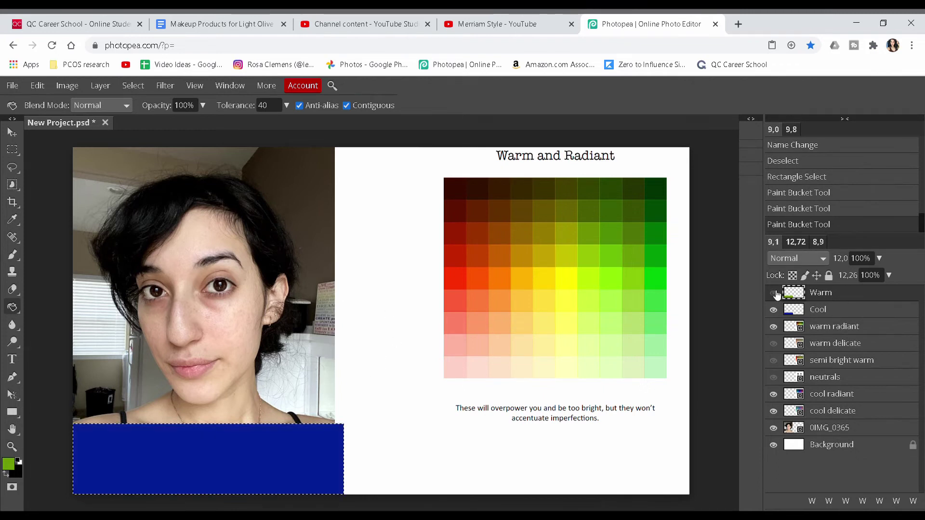
pyautogui.click(774, 293)
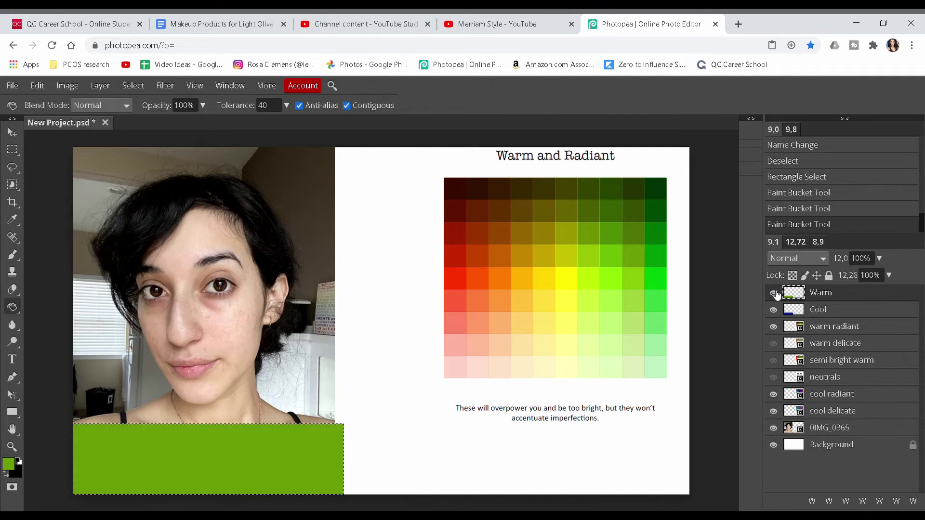
pyautogui.click(774, 293)
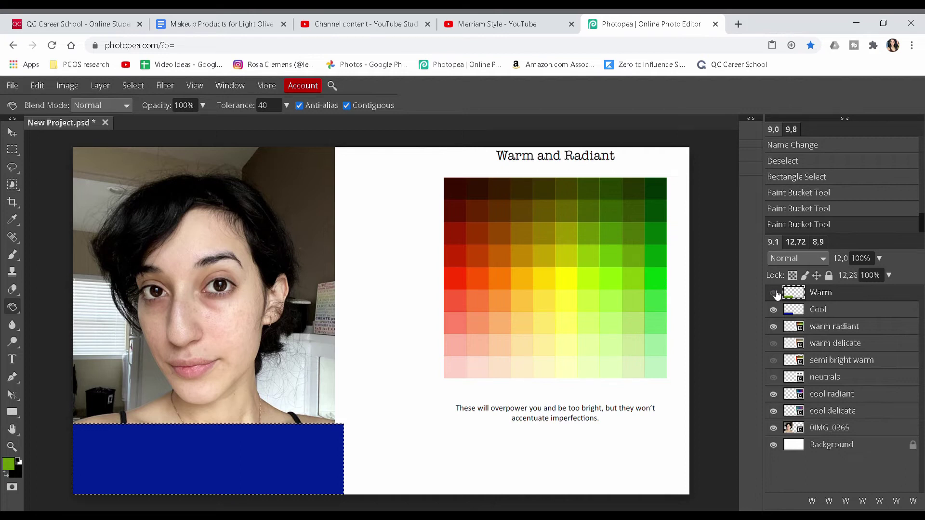
# Hide the warm radiant chart and refill the Cool layer's chest area with a bright magenta pink sampled from the Cool and Radiant chart
pyautogui.click(779, 310)
pyautogui.click(773, 327)
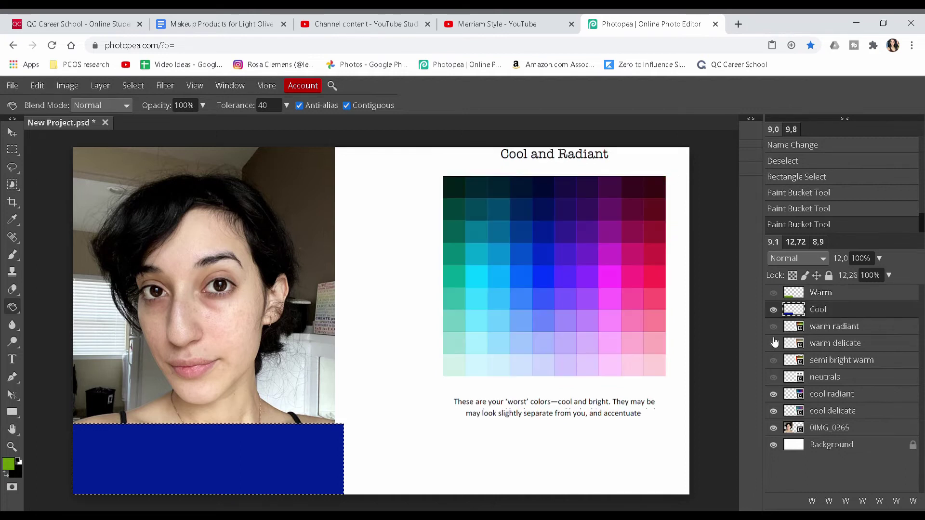
pyautogui.click(16, 220)
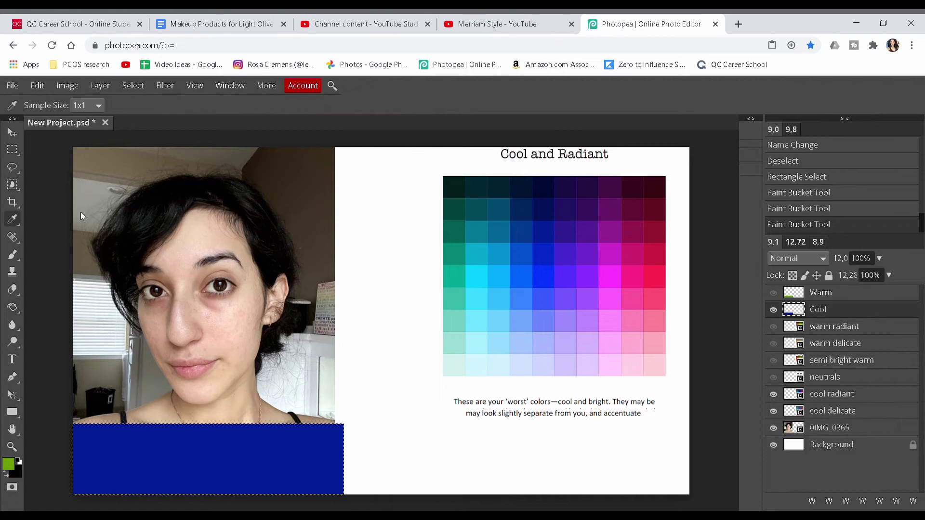
pyautogui.click(610, 329)
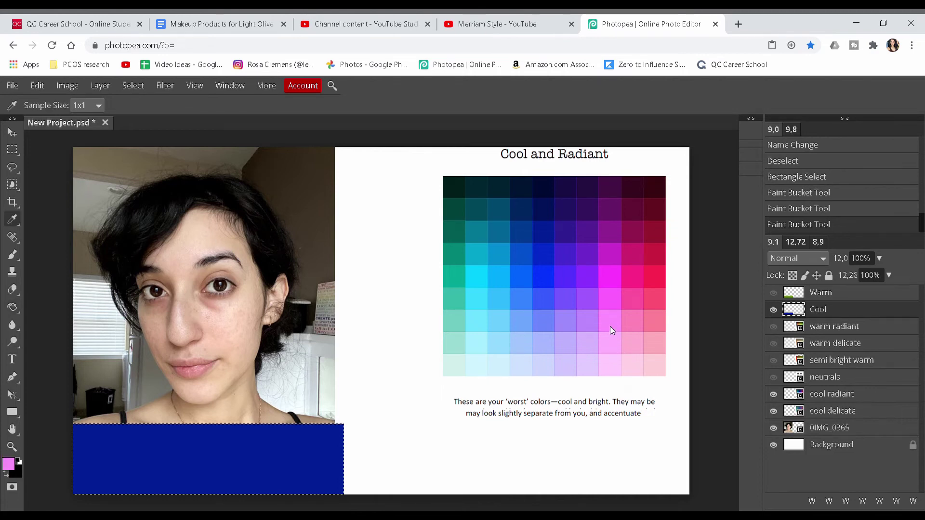
pyautogui.click(610, 300)
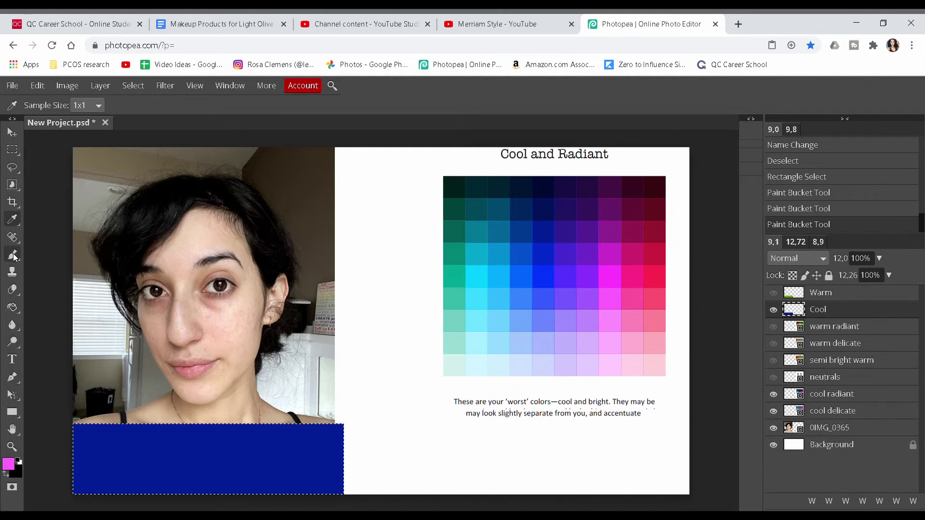
pyautogui.click(11, 308)
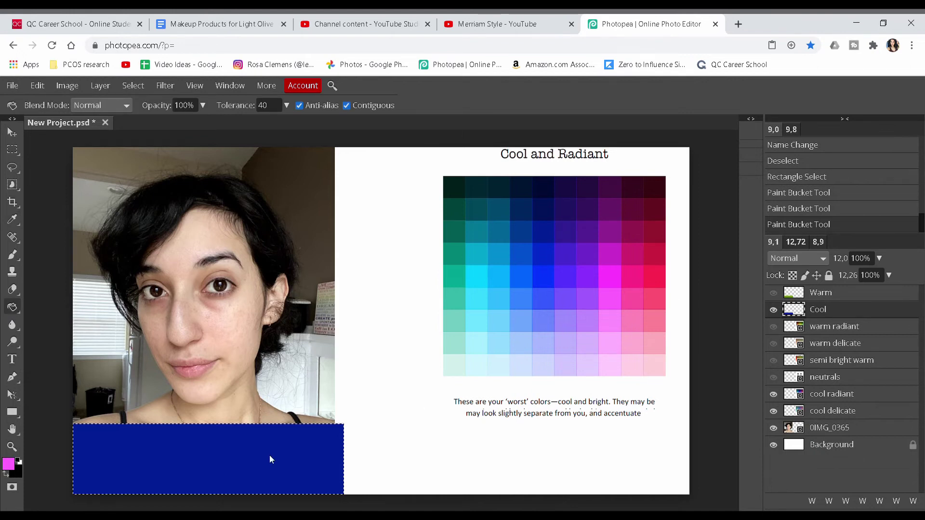
pyautogui.click(255, 461)
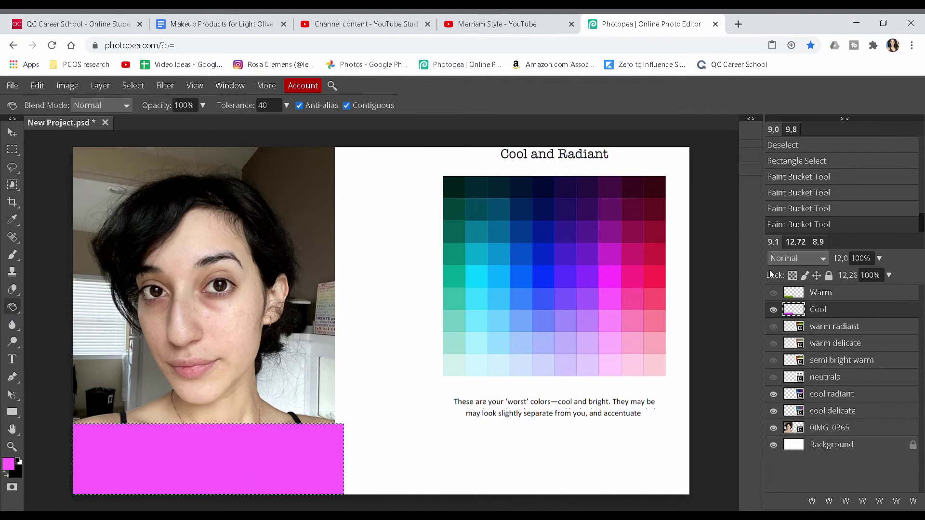
# Switch the Warm layer on and off to compare the green and magenta drapes, leaving Warm visible
pyautogui.click(774, 293)
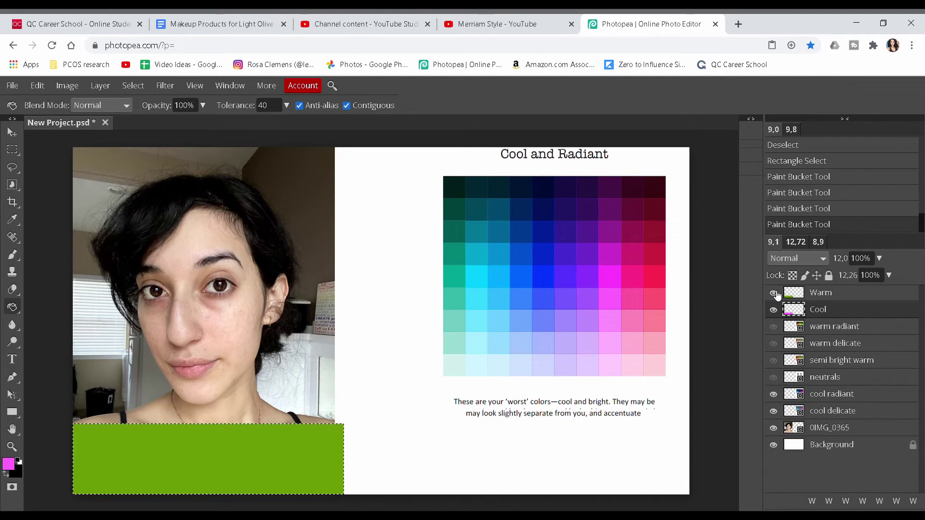
pyautogui.click(773, 293)
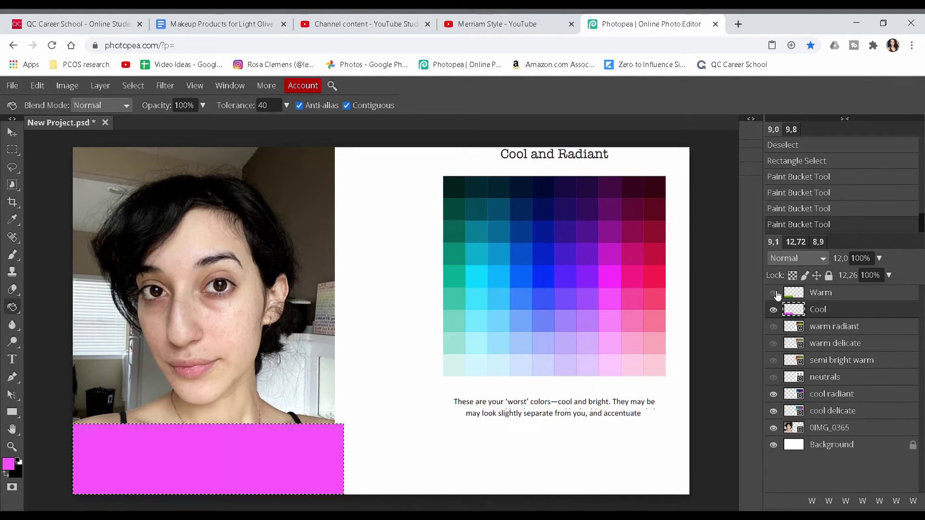
pyautogui.click(773, 293)
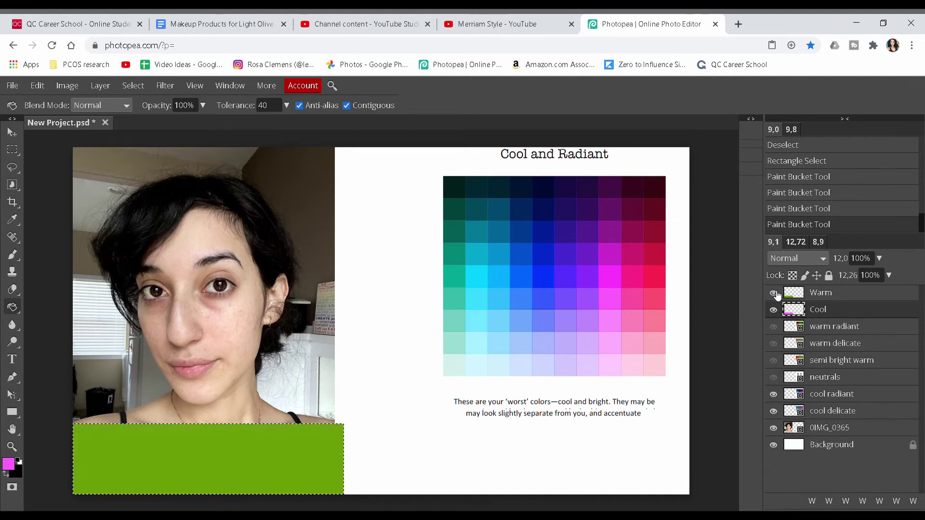
pyautogui.click(774, 292)
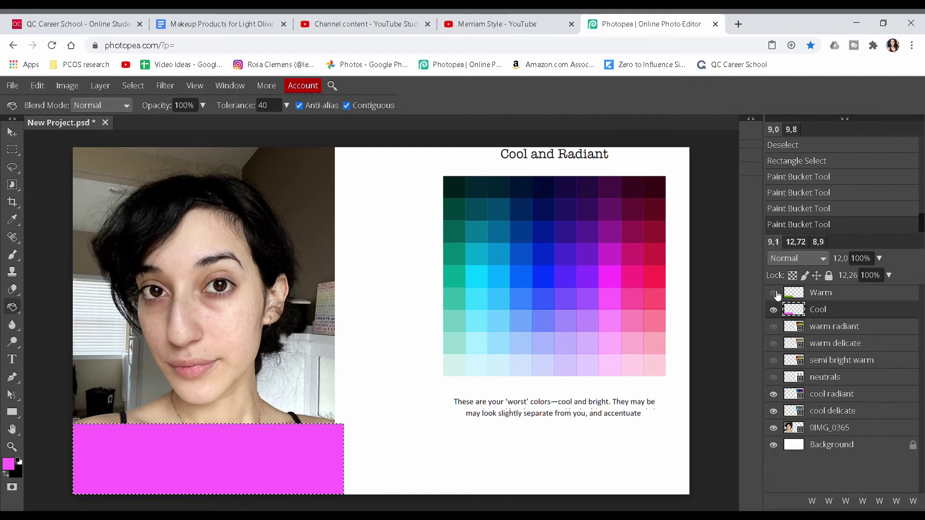
pyautogui.click(773, 293)
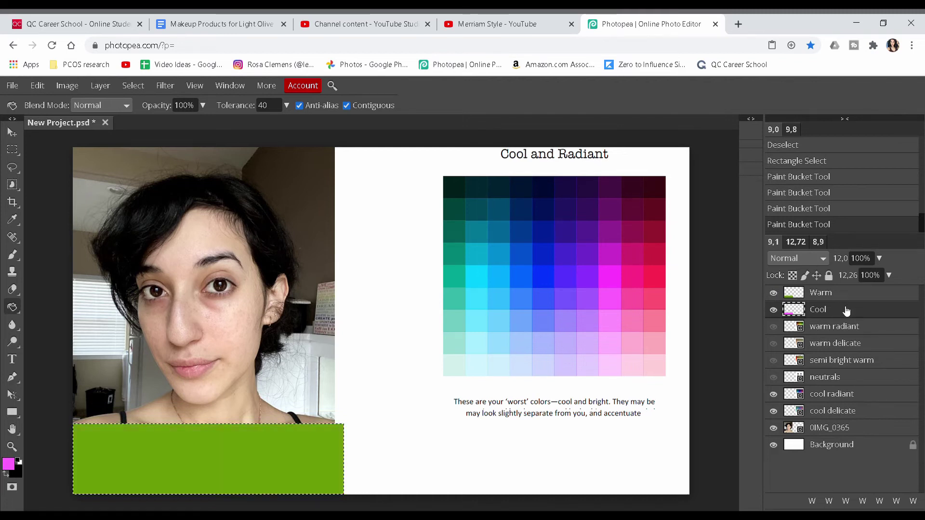
# Hide the Warm layer and refill the Cool layer's chest area with a pale pink sampled from the Cool and Radiant chart
pyautogui.click(12, 220)
pyautogui.click(657, 370)
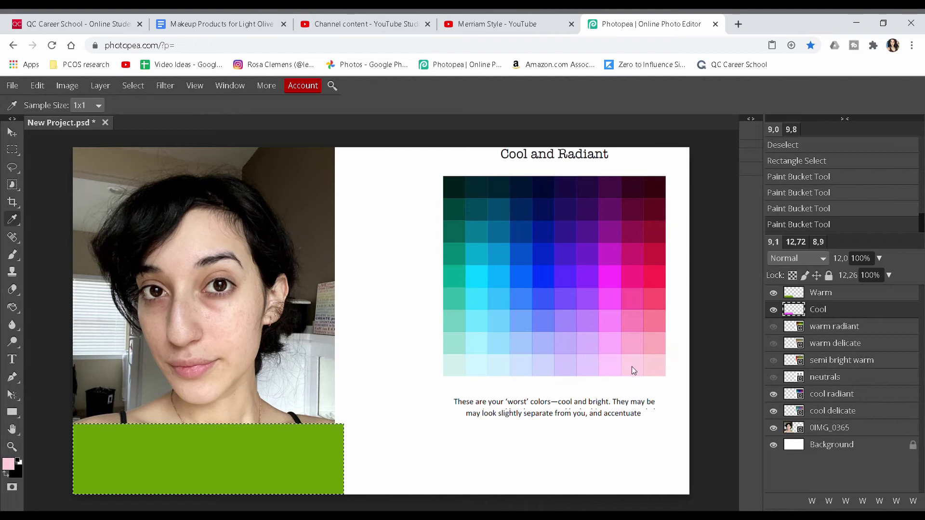
pyautogui.click(12, 307)
pyautogui.click(773, 292)
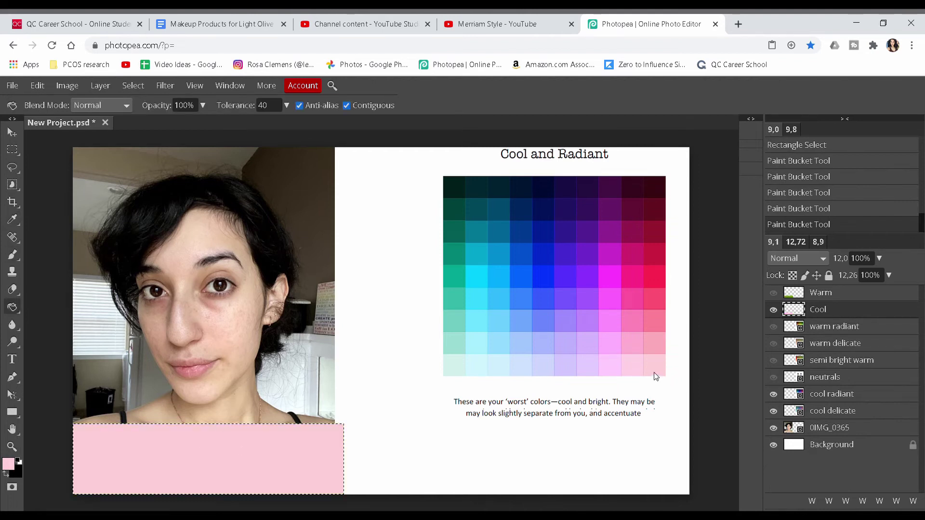
# Show the warm radiant chart and refill the Warm layer's chest area with a pale peachy pink sampled from it
pyautogui.click(884, 295)
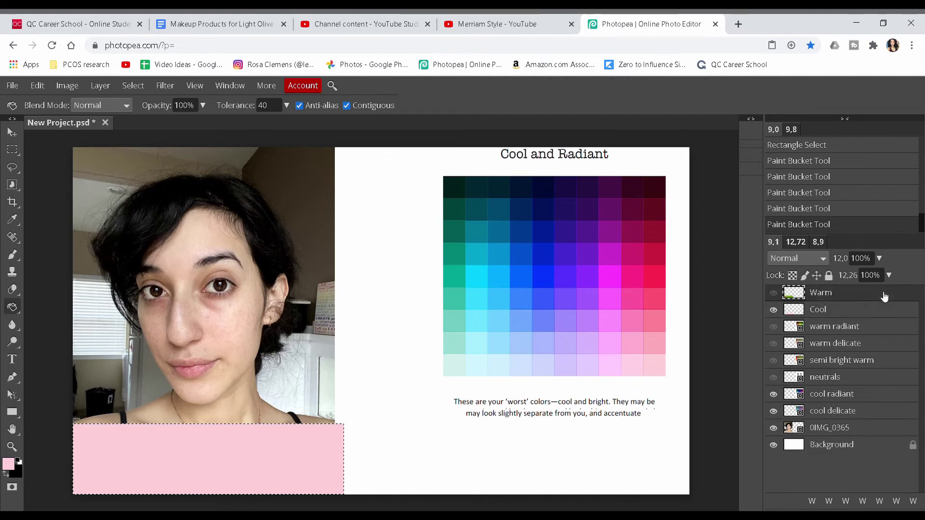
pyautogui.click(774, 327)
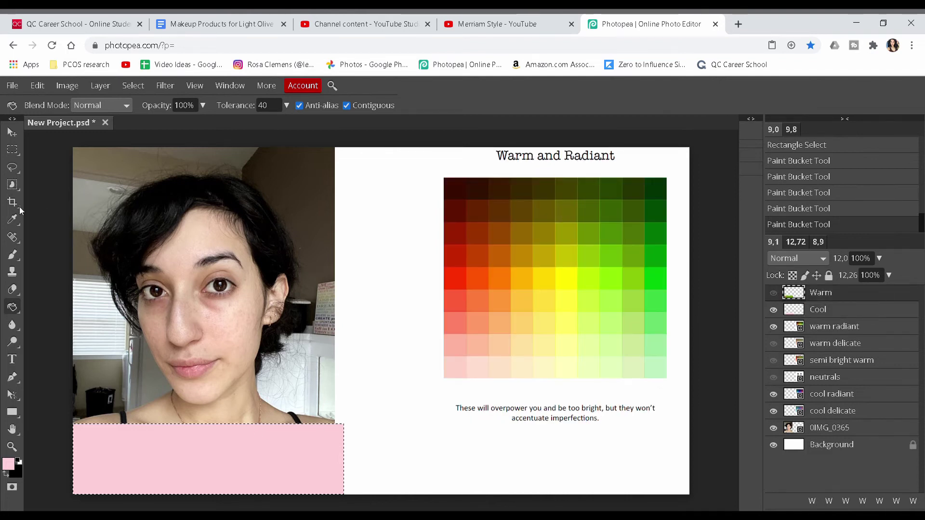
pyautogui.click(12, 220)
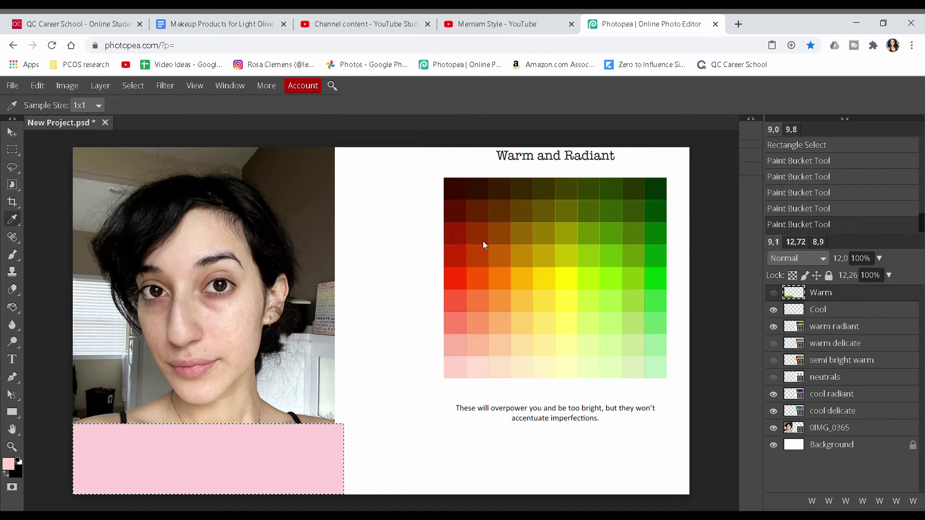
pyautogui.click(12, 307)
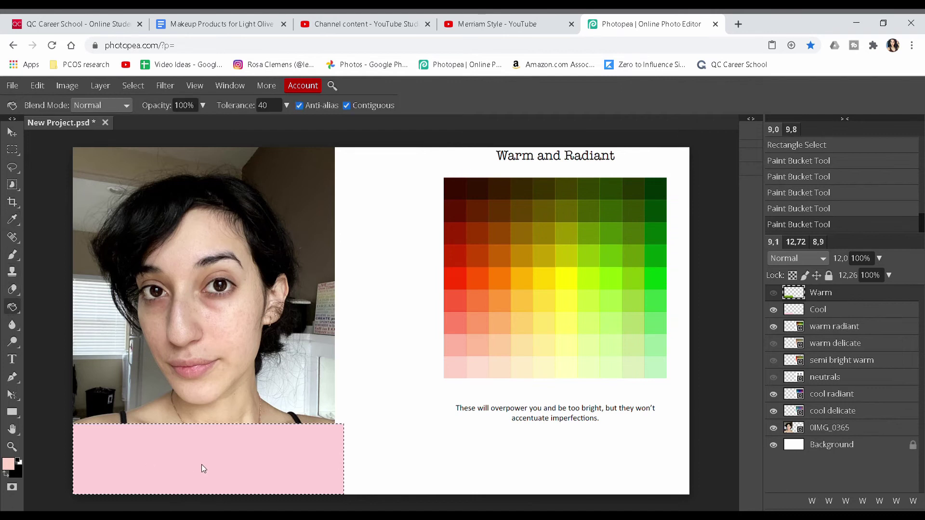
pyautogui.click(239, 458)
# Toggle the Warm layer repeatedly to compare the warm and cool pale pink drapes, leaving Warm visible
pyautogui.click(775, 295)
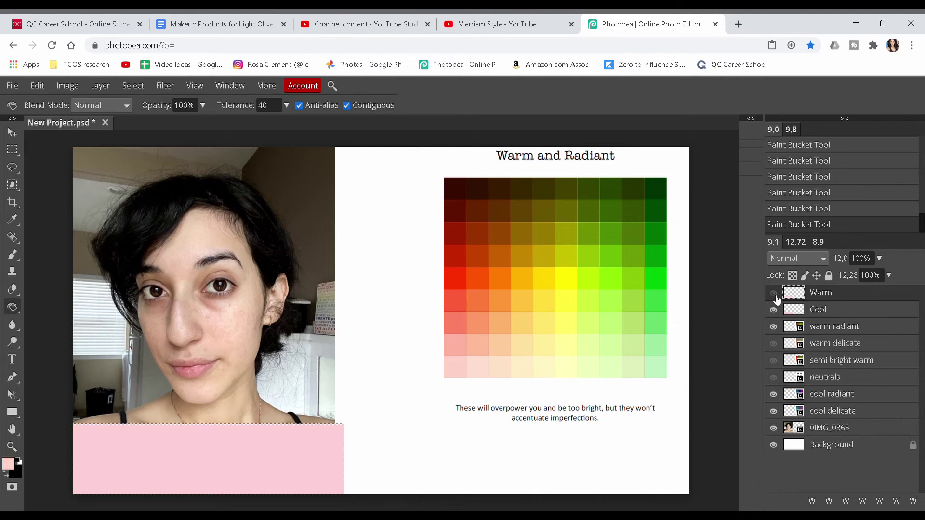
pyautogui.click(775, 295)
pyautogui.click(774, 294)
pyautogui.click(774, 295)
pyautogui.click(775, 295)
pyautogui.click(774, 293)
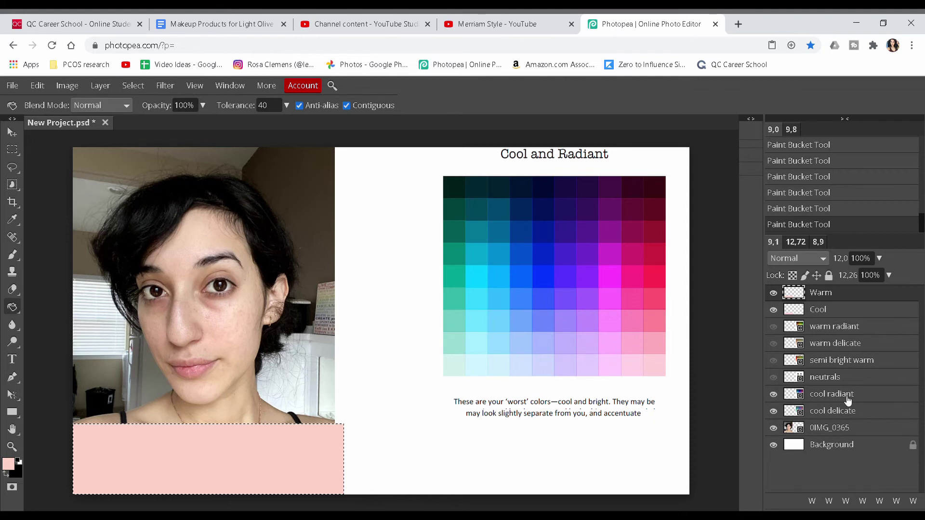
# Hide the cool radiant, cool delicate and warm radiant charts and show the semi bright warm chart
pyautogui.click(774, 395)
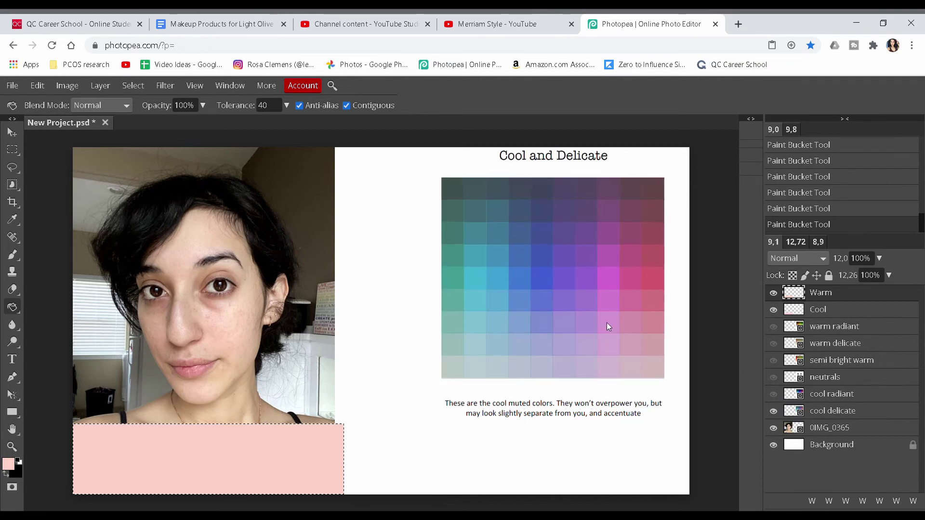
pyautogui.click(775, 395)
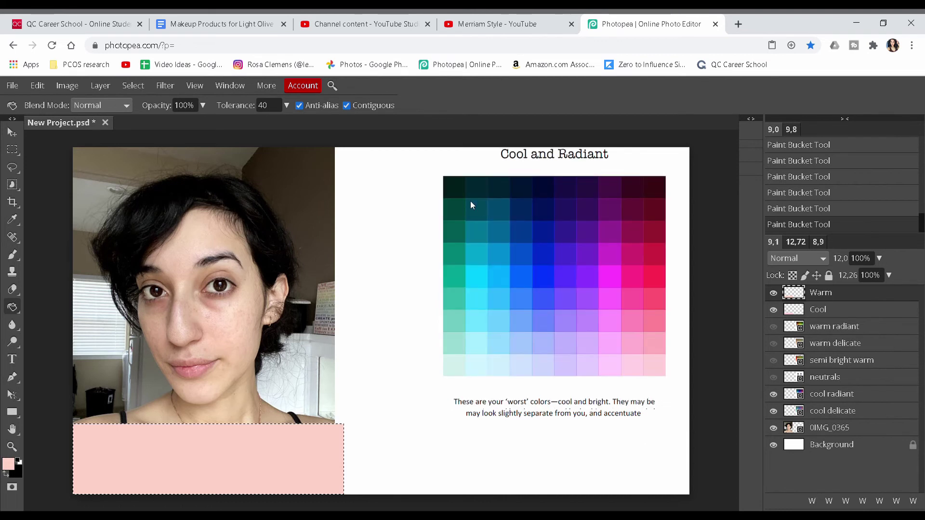
pyautogui.click(773, 394)
pyautogui.click(774, 410)
pyautogui.click(774, 327)
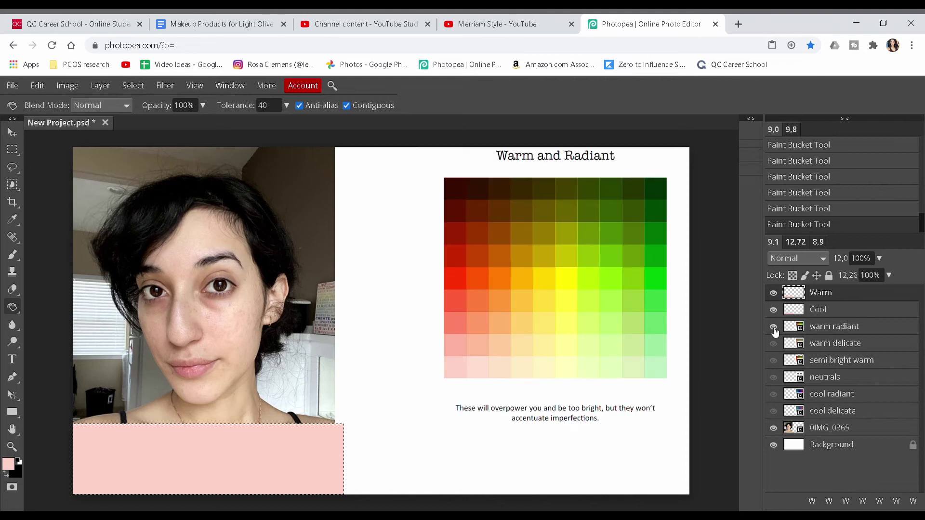
pyautogui.click(773, 360)
pyautogui.click(773, 327)
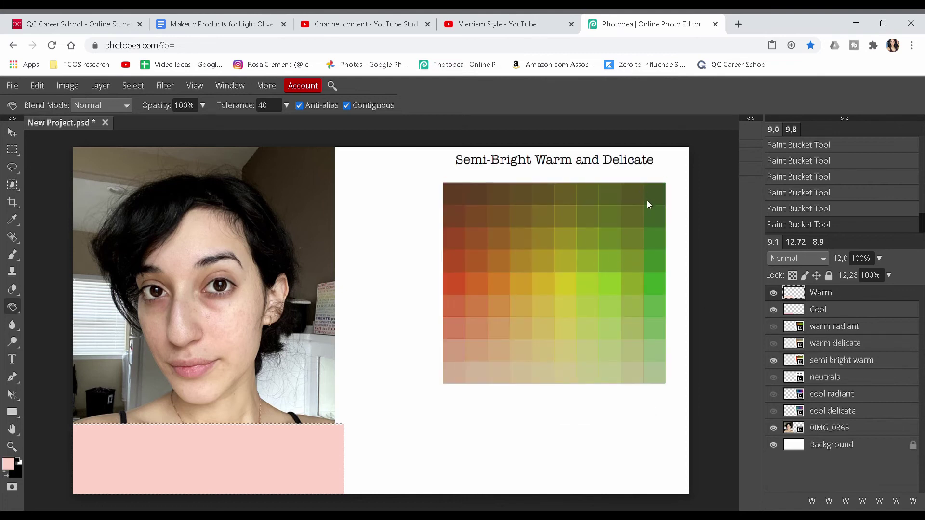
# Rename the Cool drape layer as warm delicate and the Warm drape layer as warm radiant
pyautogui.click(829, 312)
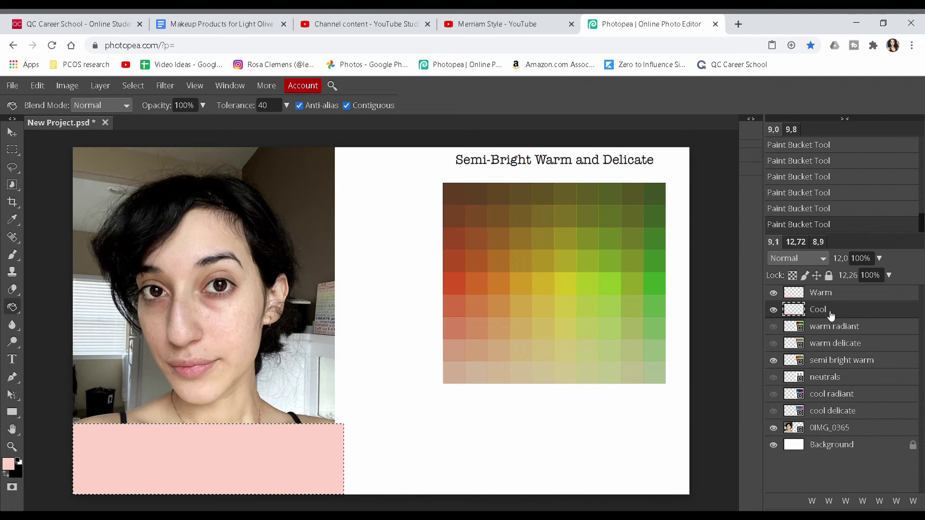
pyautogui.doubleClick(830, 314)
pyautogui.write('warm')
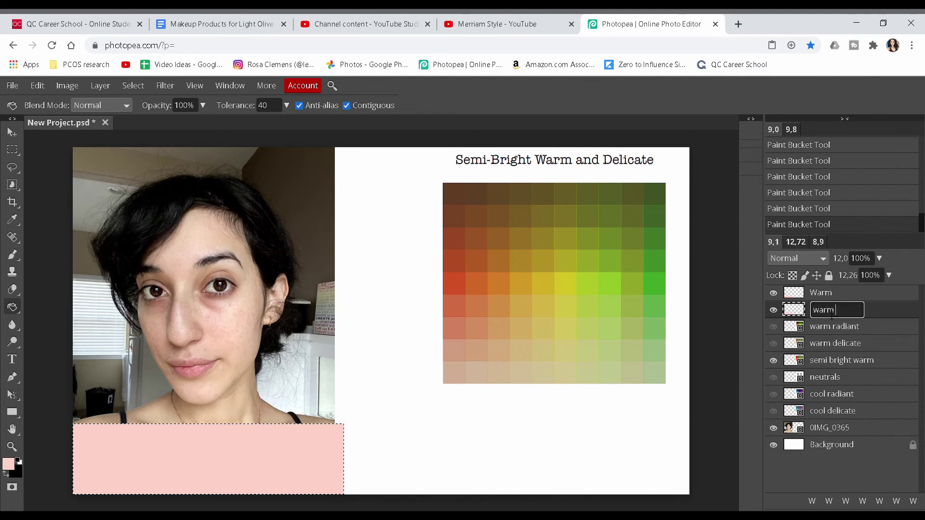
pyautogui.write(' delicate')
pyautogui.press('Return')
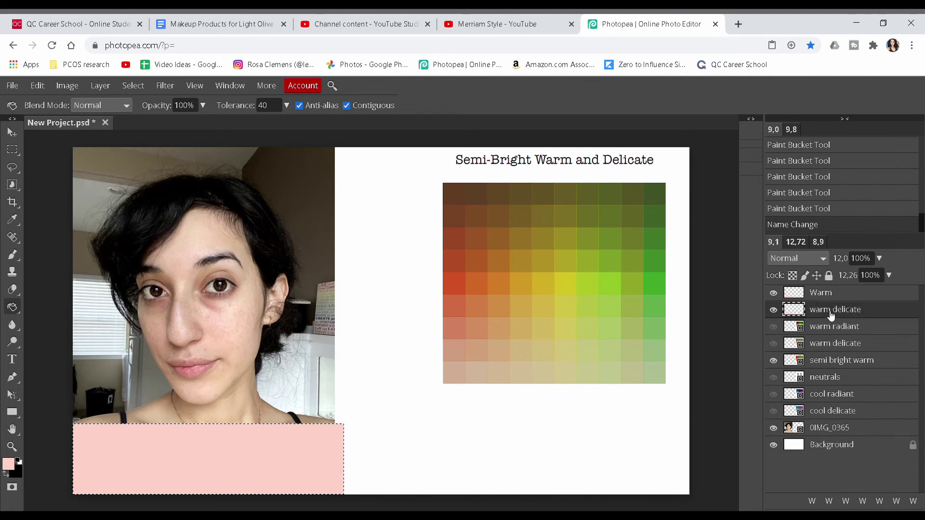
pyautogui.doubleClick(837, 293)
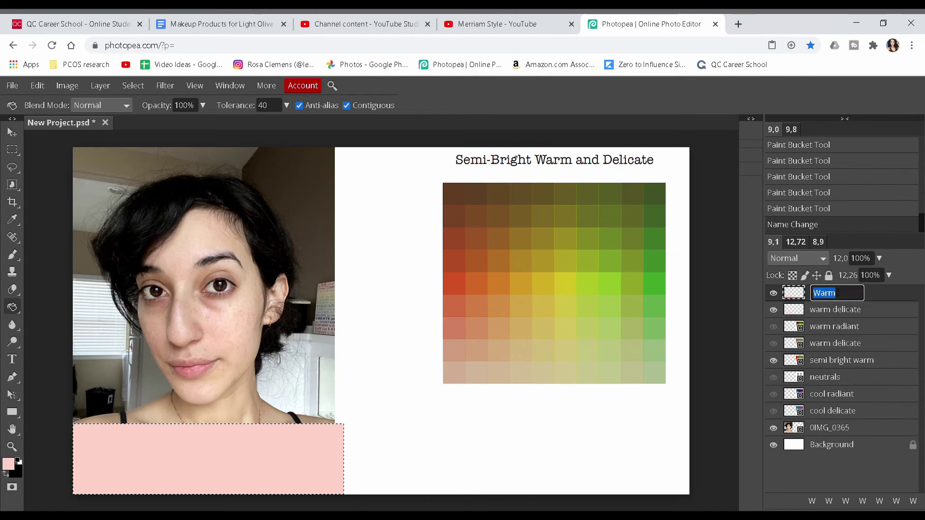
pyautogui.write('warm radiant')
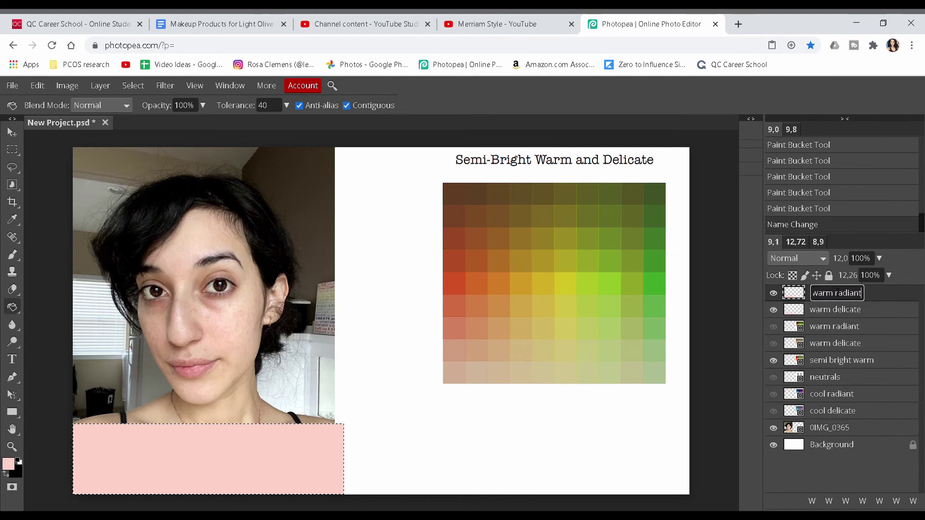
pyautogui.press('Return')
# Show the warm radiant chart and fill the chest area on the warm radiant drape layer with a bright red sampled from it
pyautogui.click(773, 326)
pyautogui.click(842, 328)
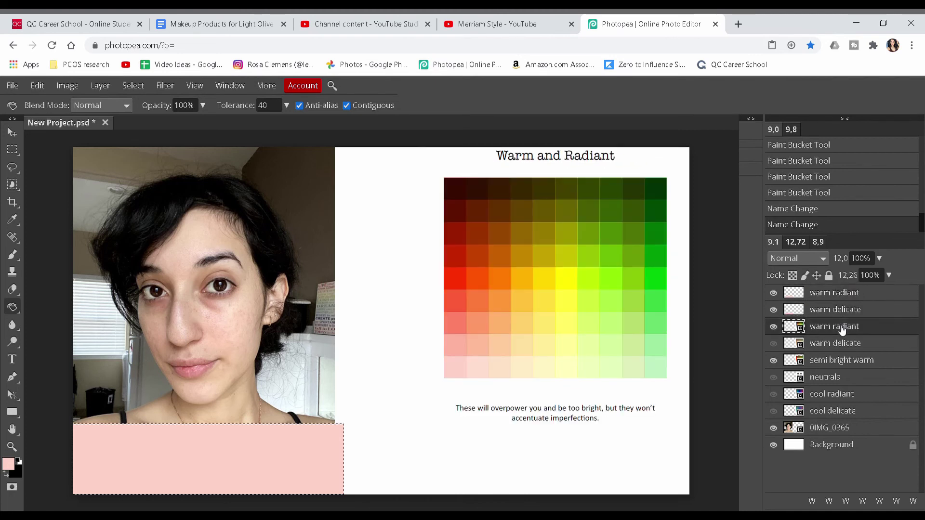
pyautogui.click(854, 293)
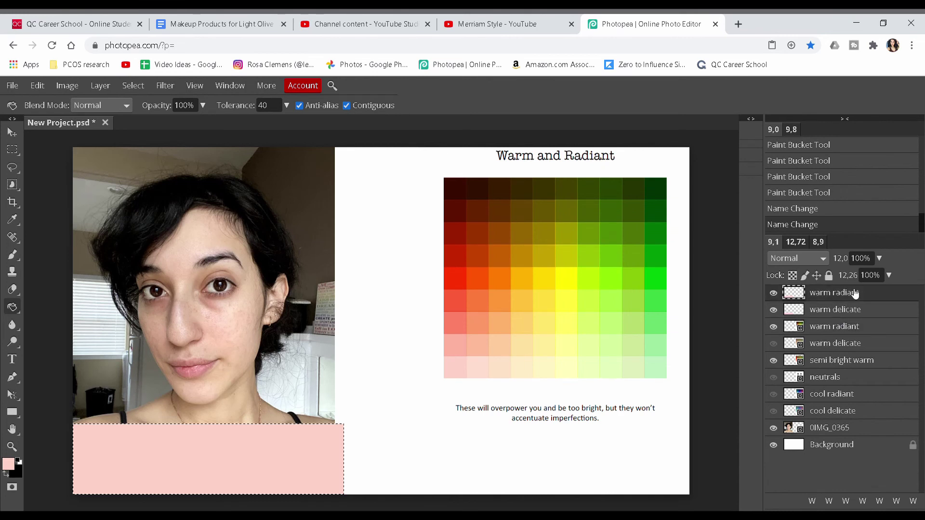
pyautogui.click(12, 219)
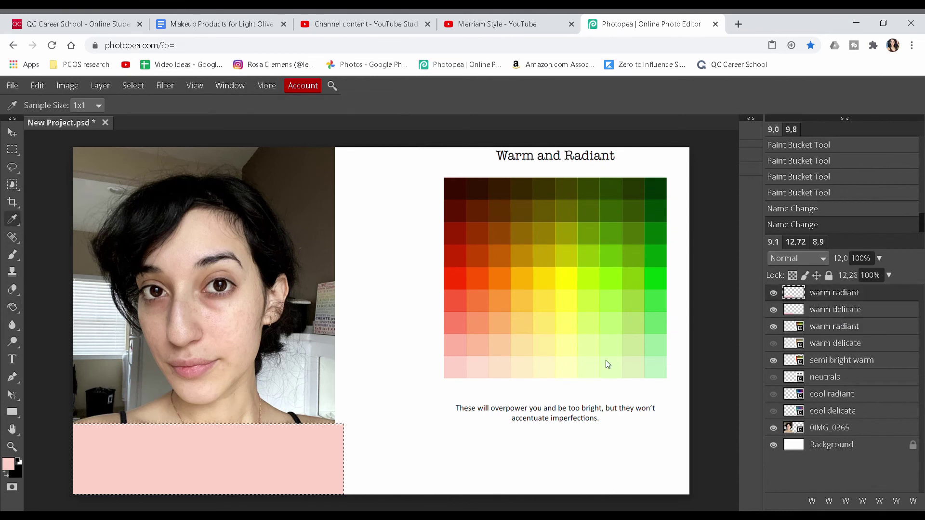
pyautogui.click(454, 259)
pyautogui.press('g')
pyautogui.click(235, 484)
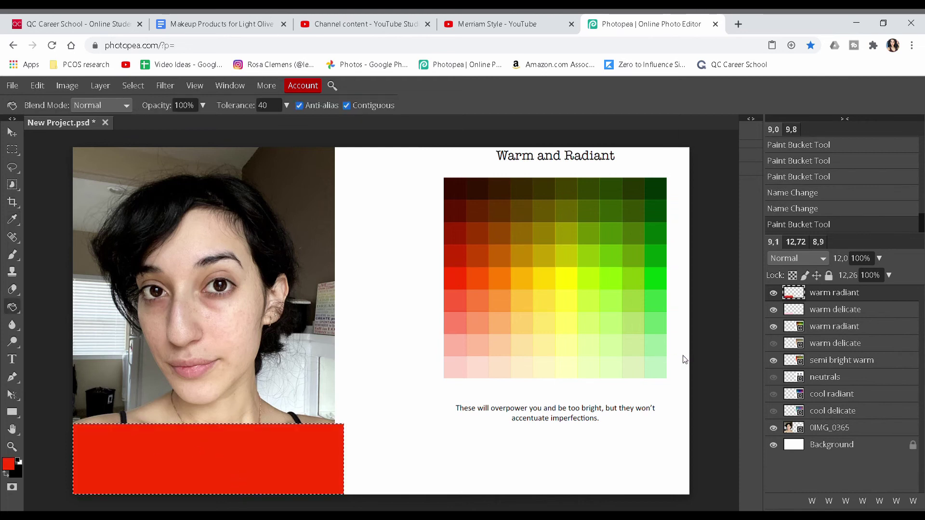
# Hide the warm radiant chart and fill the chest area on the warm delicate drape layer with an orange-red sampled from the semi bright warm chart
pyautogui.click(773, 326)
pyautogui.click(840, 360)
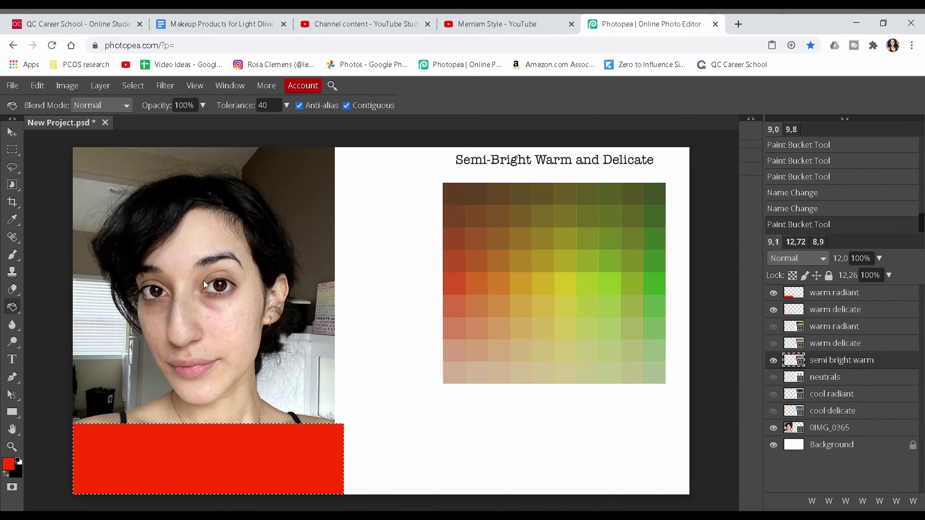
pyautogui.click(12, 219)
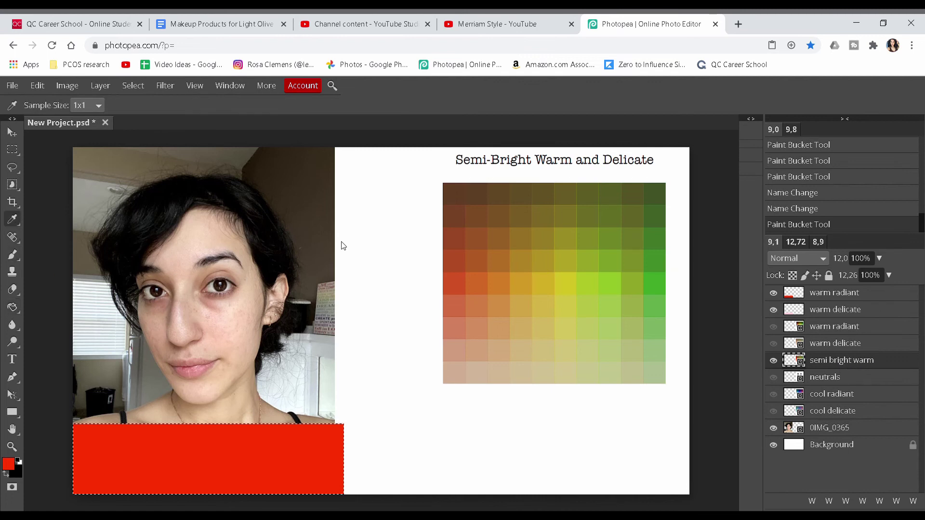
pyautogui.click(450, 282)
pyautogui.click(836, 310)
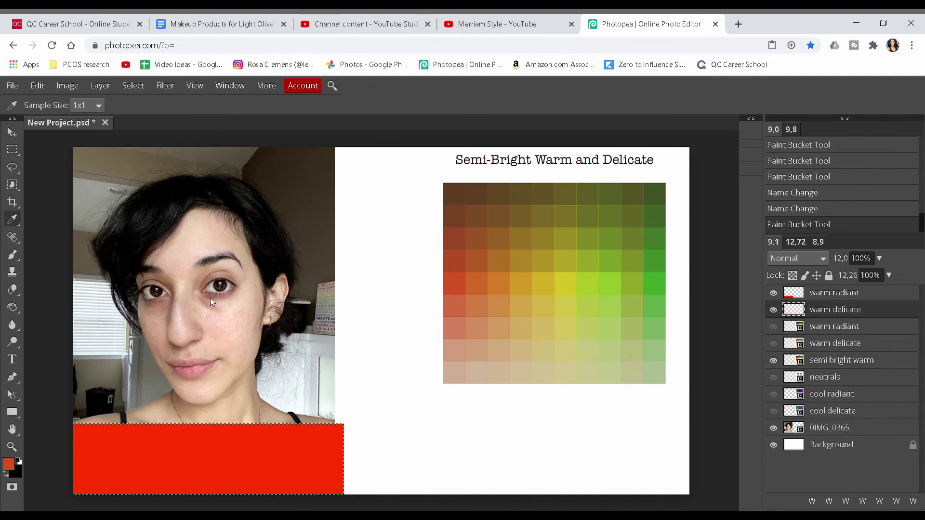
pyautogui.press('g')
pyautogui.click(224, 453)
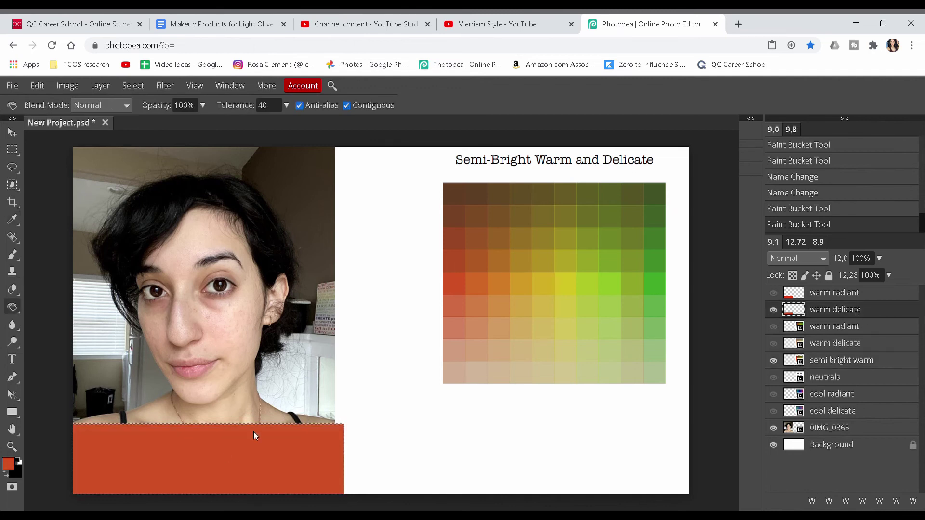
# Toggle the warm radiant drape layer repeatedly to compare its bright red with the semi-bright orange-red drape, leaving warm radiant hidden
pyautogui.click(779, 294)
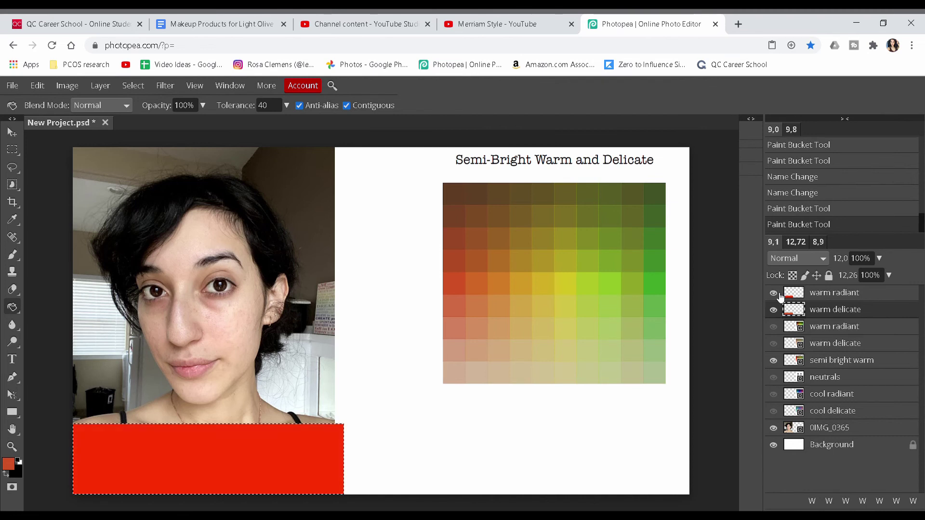
pyautogui.click(774, 294)
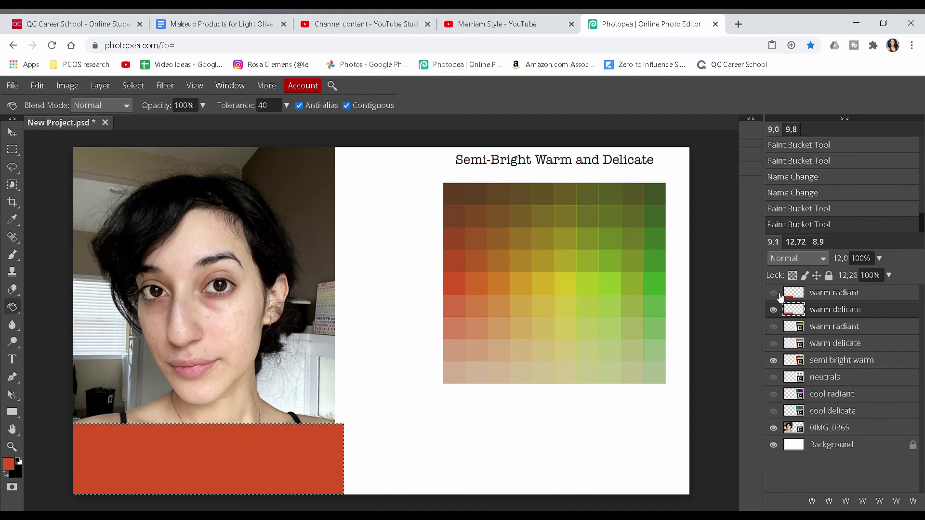
pyautogui.click(780, 294)
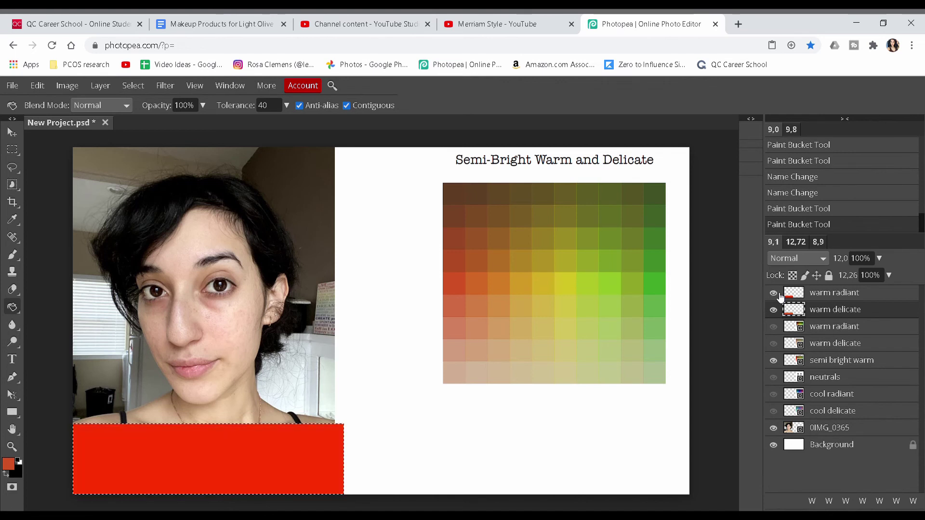
pyautogui.click(774, 294)
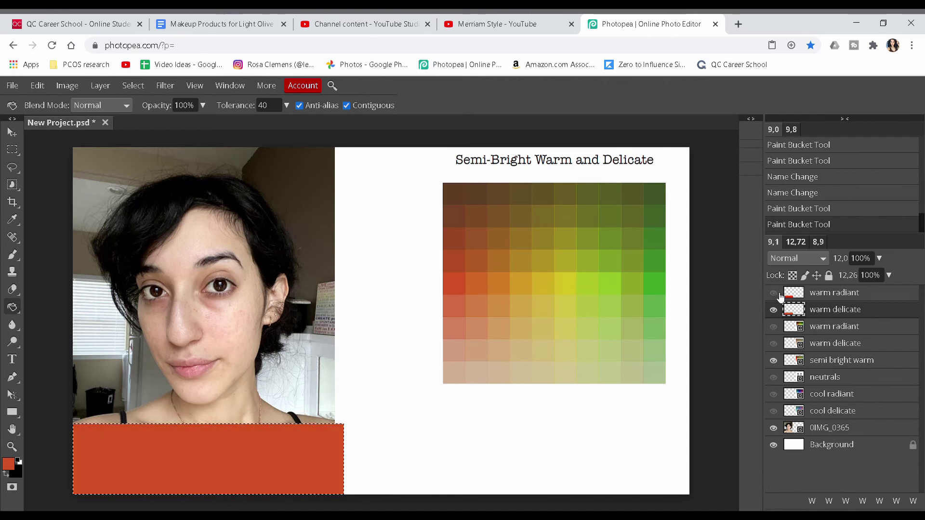
pyautogui.click(780, 295)
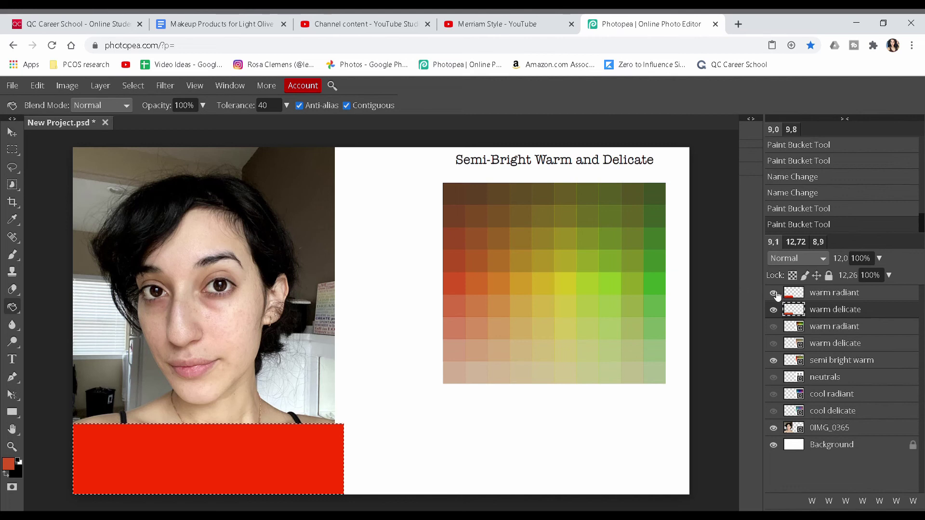
pyautogui.click(779, 294)
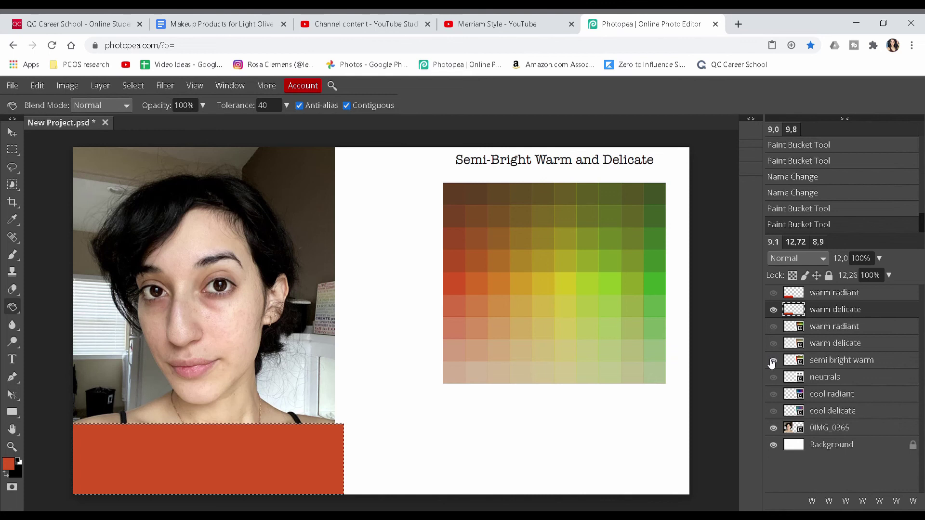
# Show the warm delicate chart and fill the chest area on the warm delicate drape layer with a muted terracotta sampled from it
pyautogui.moveTo(773, 343); pyautogui.dragTo(773, 292)
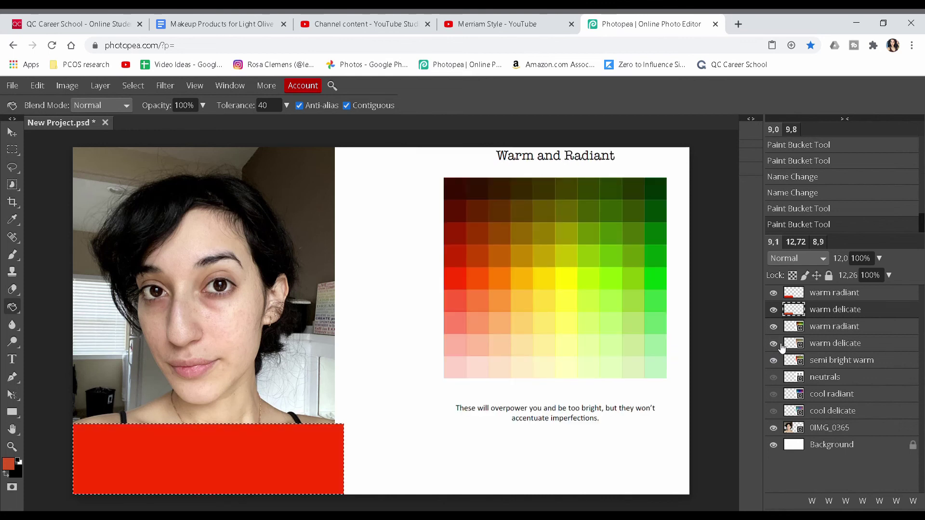
pyautogui.click(774, 327)
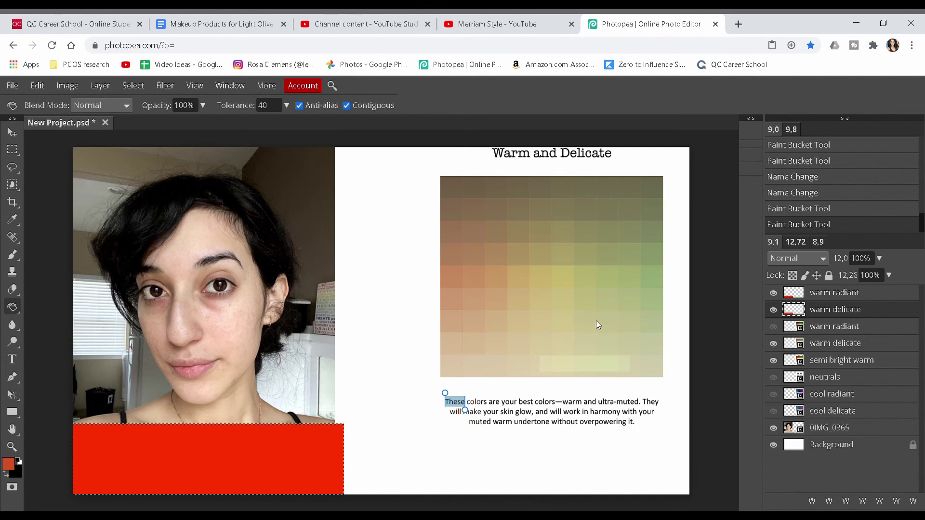
pyautogui.press('i')
pyautogui.click(268, 259)
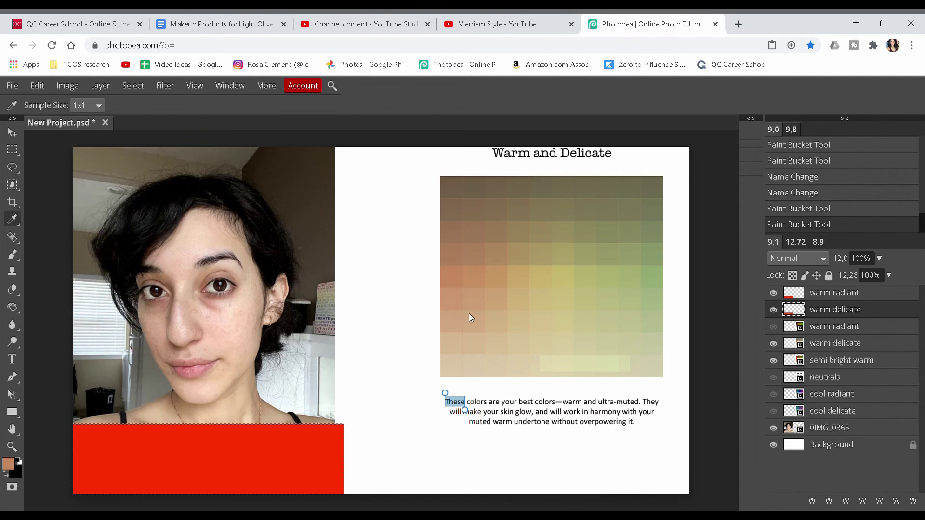
pyautogui.press('g')
pyautogui.click(773, 293)
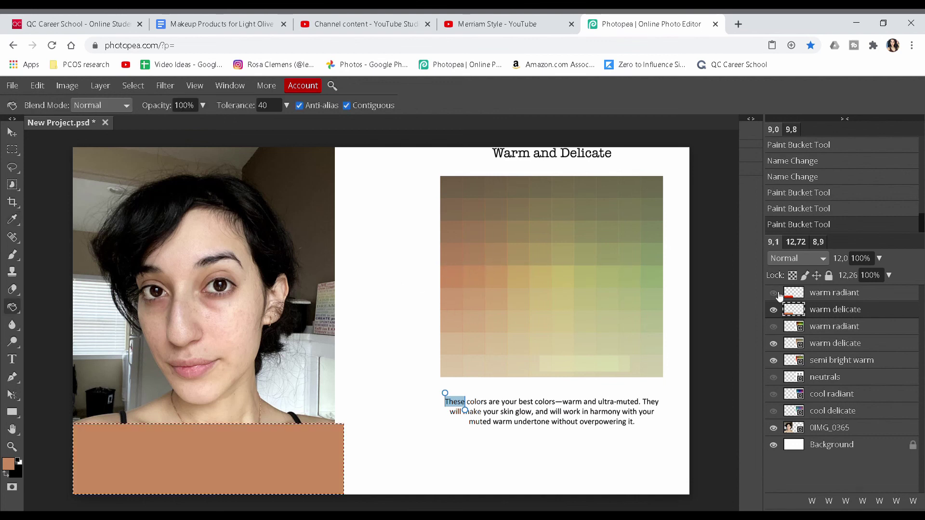
# Toggle the warm radiant drape layer repeatedly to compare its bright red with the muted terracotta drape, leaving warm radiant hidden
pyautogui.click(774, 293)
pyautogui.click(774, 310)
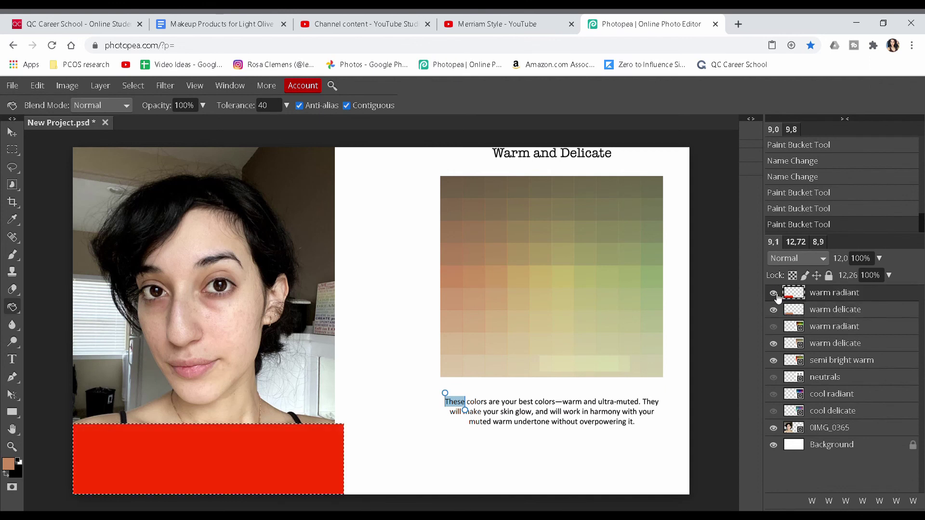
pyautogui.click(773, 293)
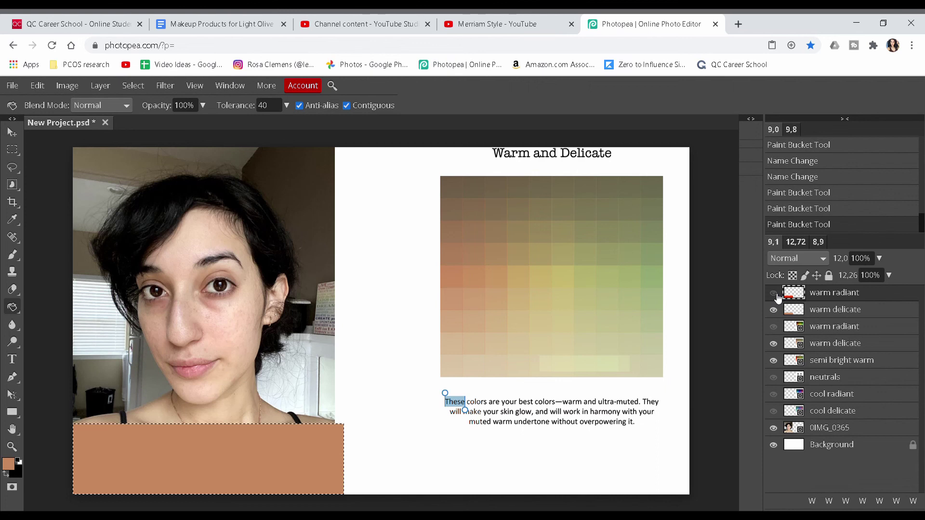
pyautogui.click(773, 293)
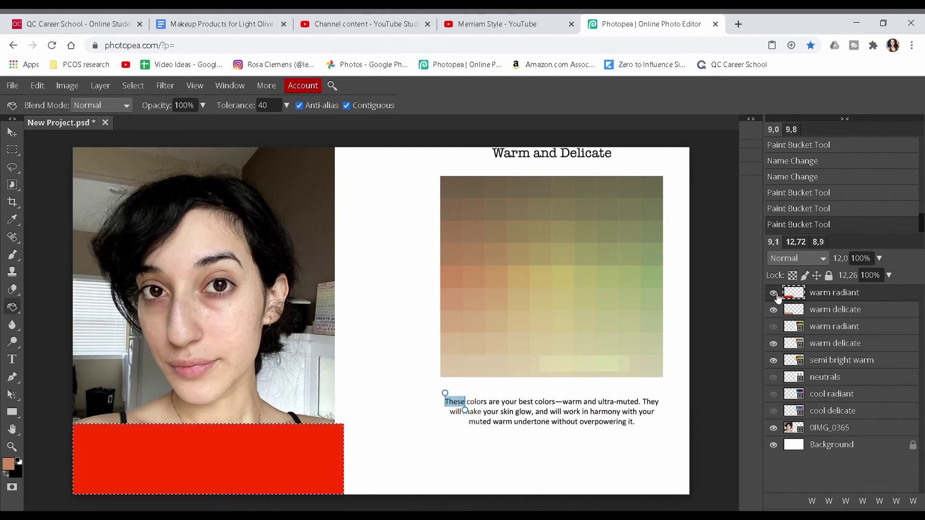
pyautogui.click(773, 293)
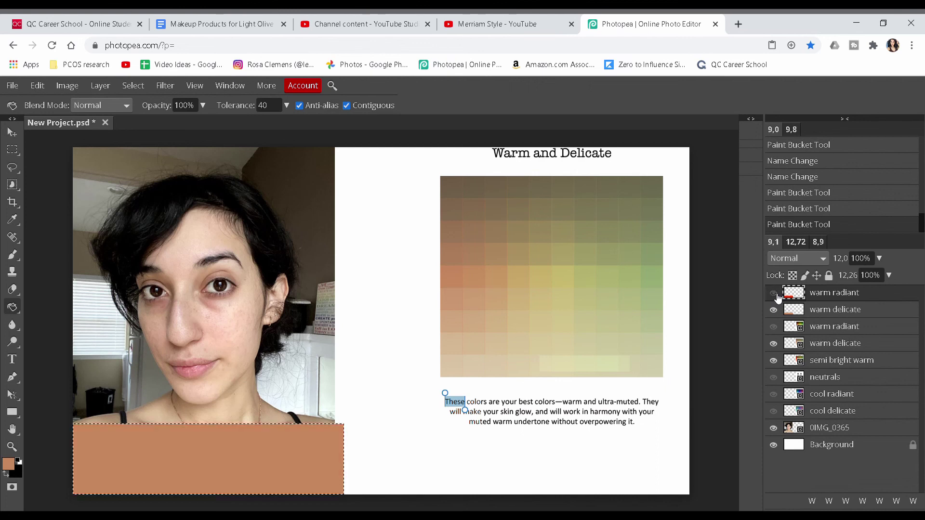
pyautogui.click(774, 293)
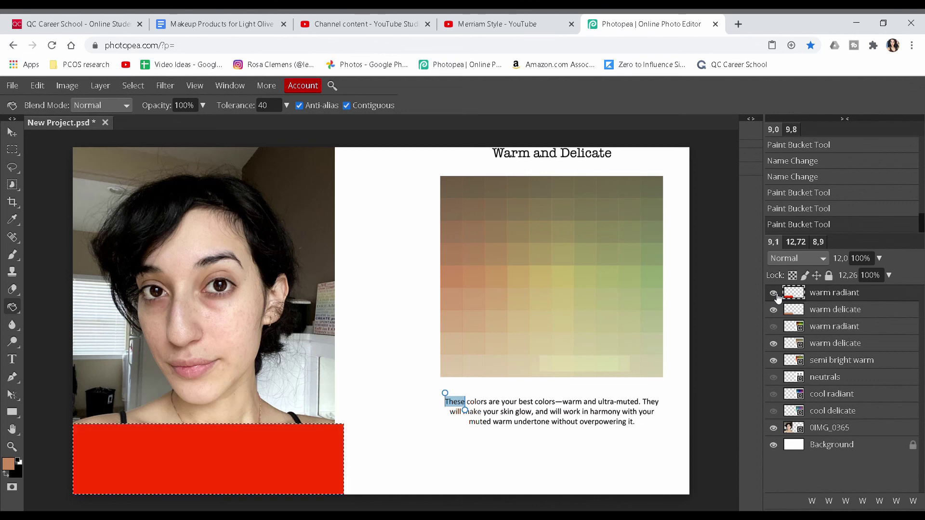
pyautogui.click(773, 293)
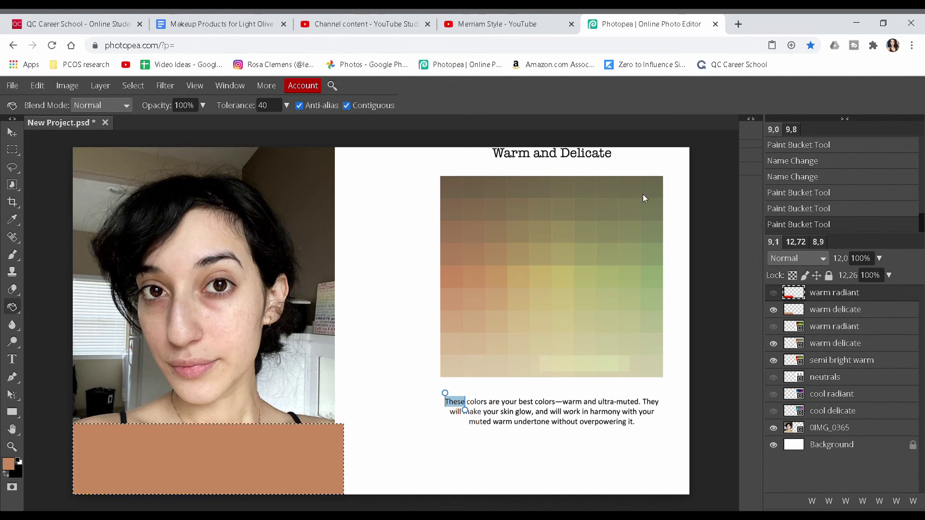